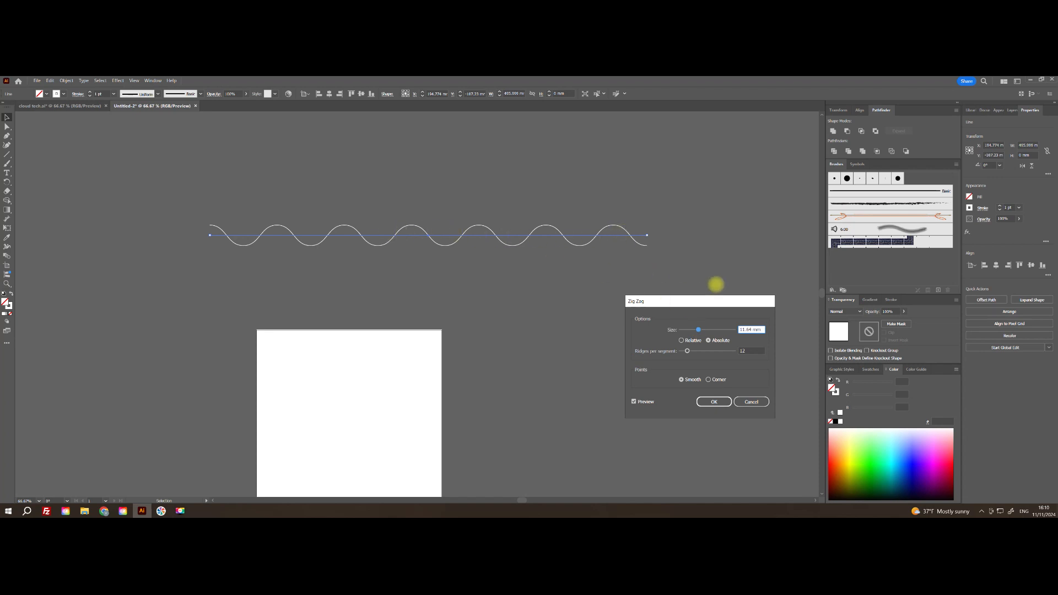
- Apply a smooth Zig Zag effect with 12 ridges per segment to the line and place a copy of the wave above it
left_click(714, 402)
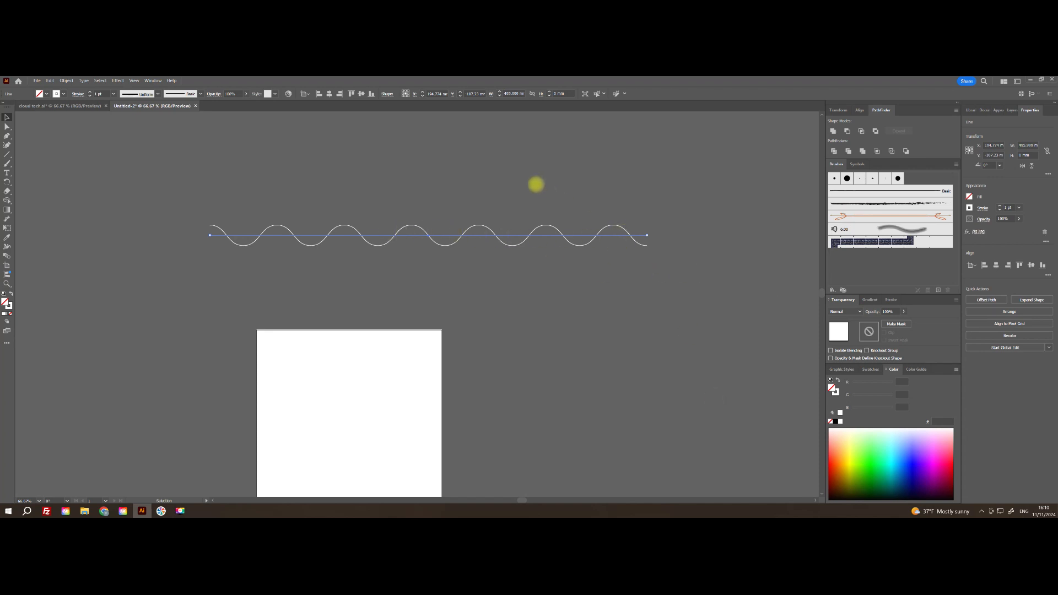
left_click(543, 187)
left_click_drag(503, 223, 505, 177)
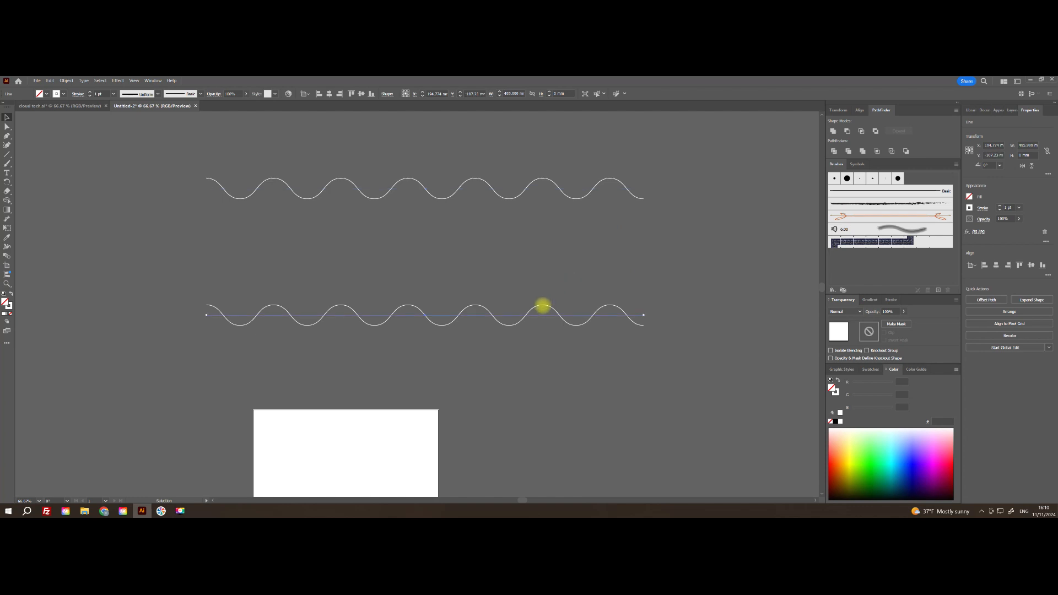
- Expand the appearance of the lower wavy line into an editable path
key("ctrl+plus")
left_click(66, 80)
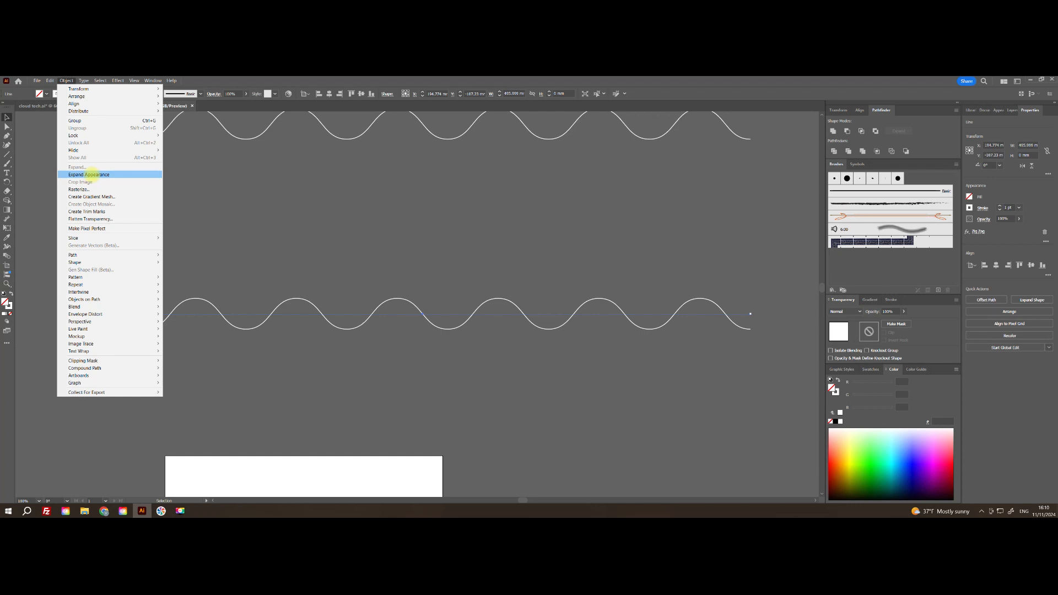
left_click(91, 174)
- Overlay a mirrored copy on the expanded wave to form two interlaced strands, and delete the spare wave above
left_click_drag(464, 283, 431, 289)
scroll(437, 277, "up", 1)
left_click(439, 237)
scroll(439, 215, "down", 1)
scroll(430, 237, "up", 2)
scroll(422, 237, "down", 1)
scroll(463, 231, "up", 4)
left_click(465, 169)
key("Delete")
left_click_drag(437, 284, 284, 213)
scroll(419, 281, "up", 1)
scroll(441, 243, "down", 1)
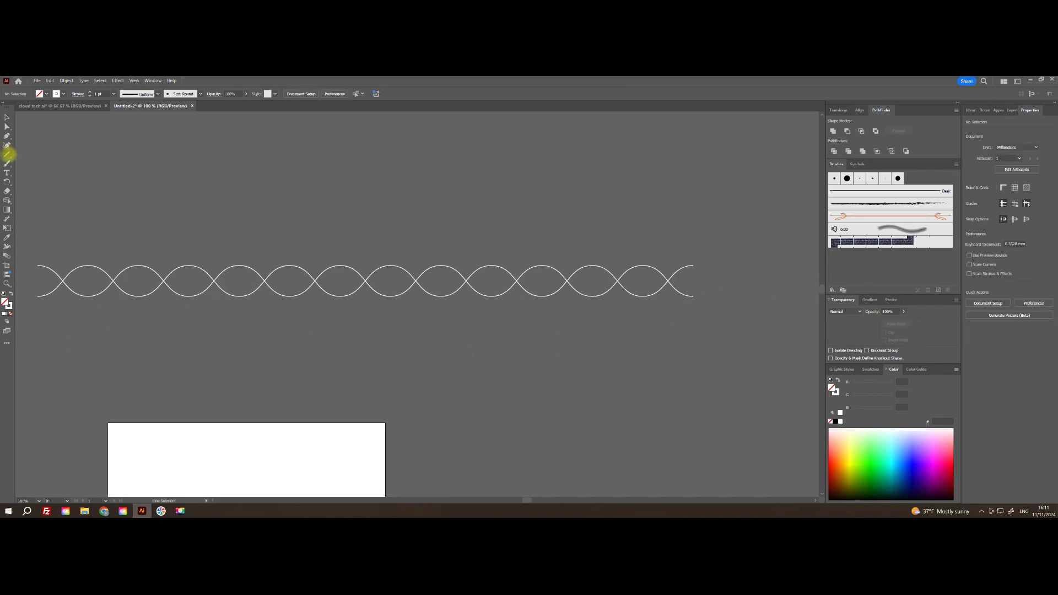
- Draw a vertical line about 41 mm long across one end of the strands and duplicate it at the opposite end
left_click(8, 155)
left_click_drag(37, 254, 35, 307)
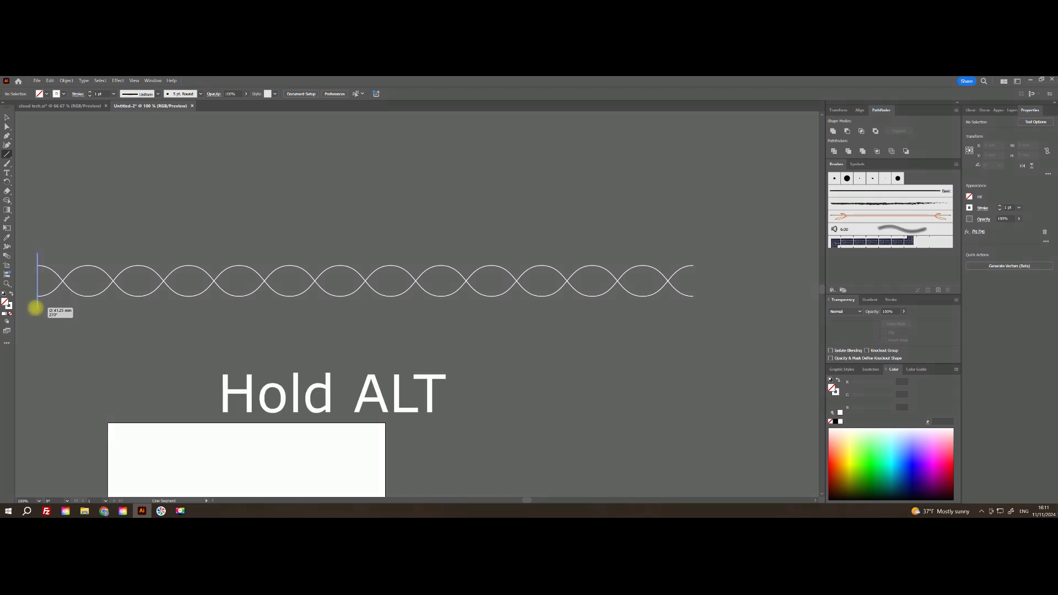
left_click(7, 118)
left_click_drag(44, 258, 693, 291)
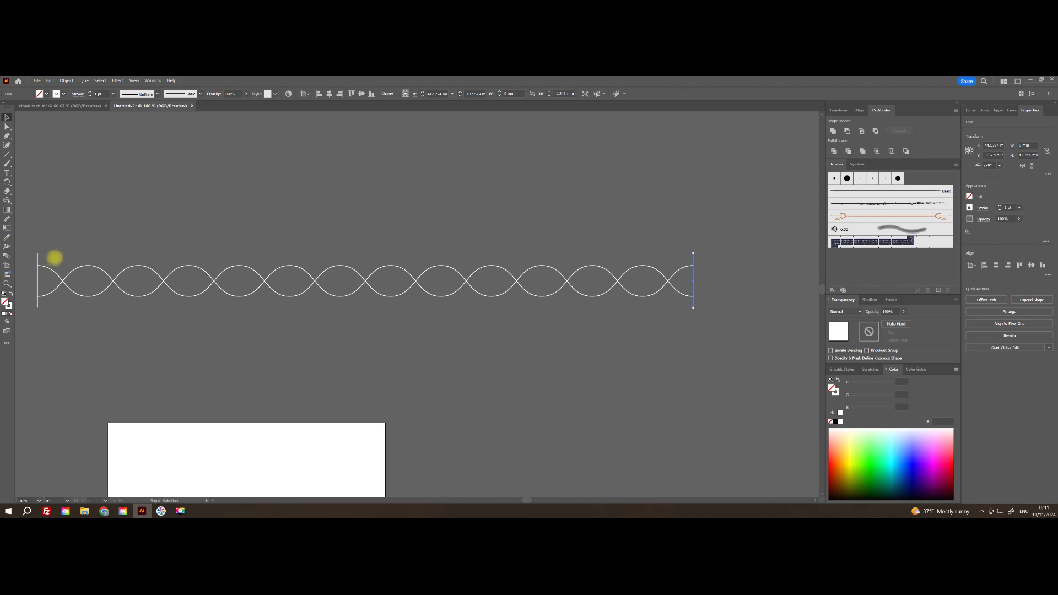
- Blend the two vertical end lines across the strands using Specified Steps spacing
left_click(38, 257, "shift")
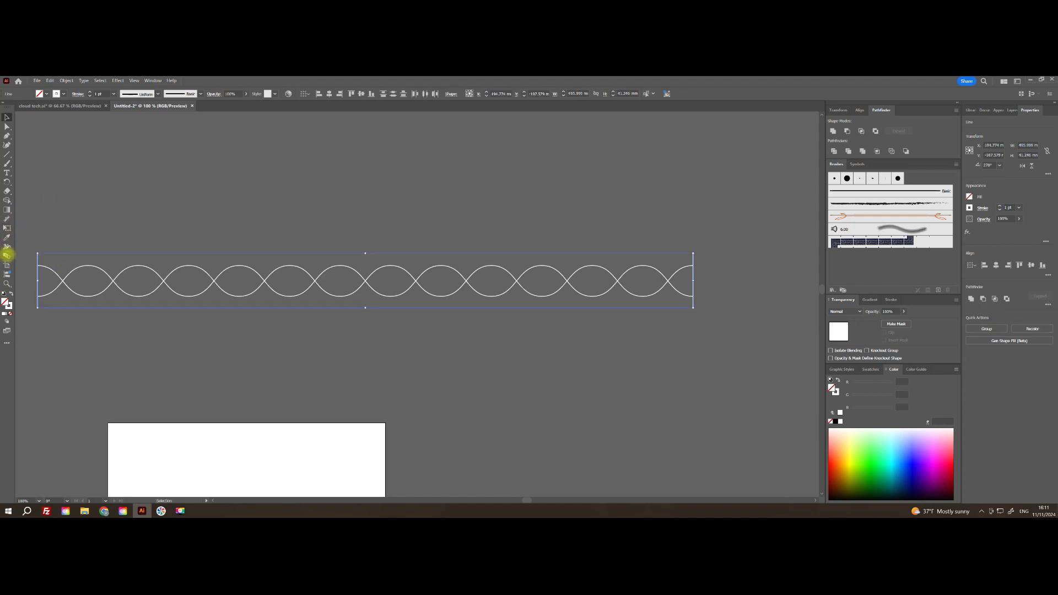
double_click(7, 256)
left_click(547, 261)
left_click(523, 274)
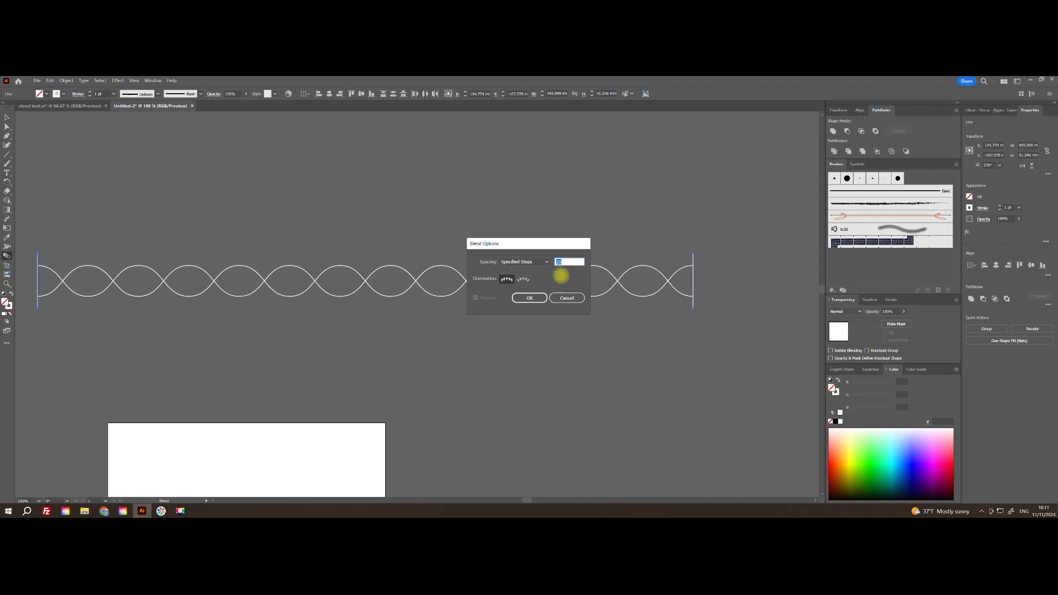
left_click(528, 298)
left_click(66, 81)
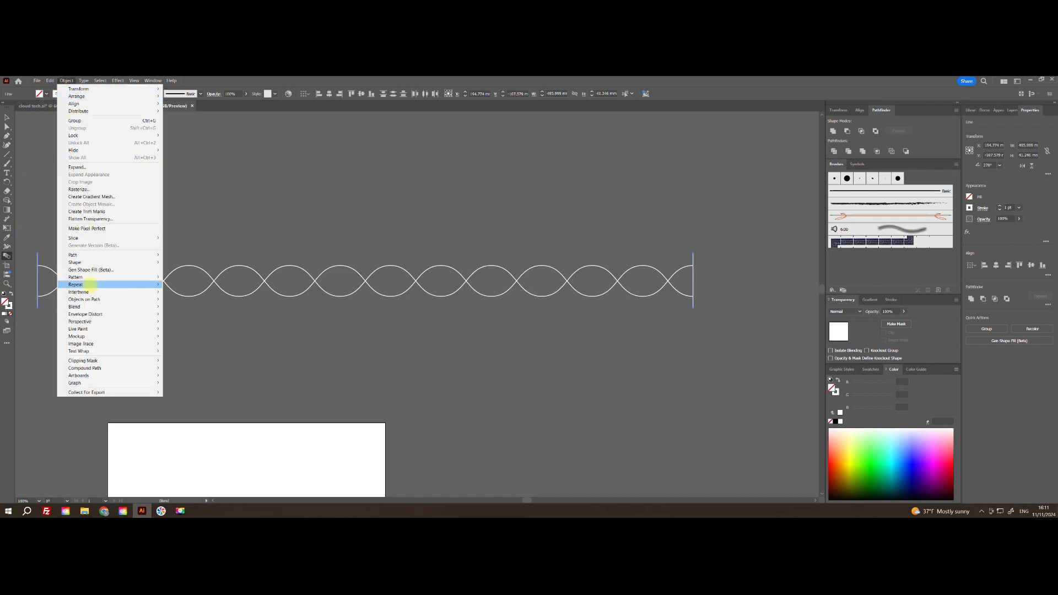
mouse_move(93, 306)
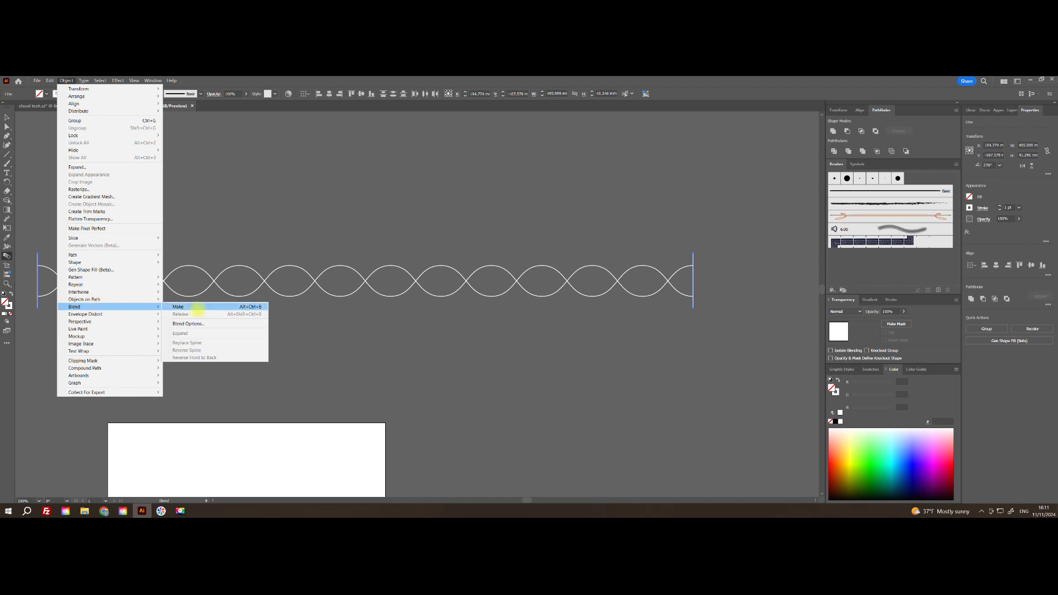
left_click(198, 304)
- Increase the vertical line blend's specified steps to about 60 so the lines sit closer together
left_click(8, 117)
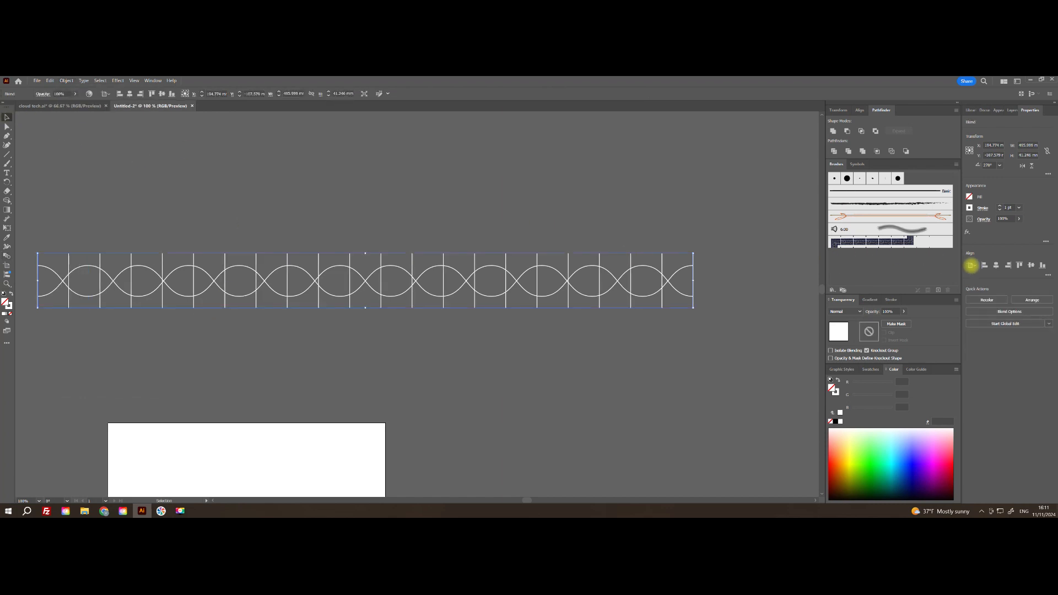
left_click(1010, 311)
left_click_drag(574, 241, 736, 183)
left_click(730, 200)
key("Up")
key("Up")
key("Up")
key("Up")
key("Up")
key("Up")
key("Up")
key("Up")
key("Up")
key("Up")
key("Up")
key("Up")
key("Up")
key("Up")
key("Up")
key("Up")
key("Up")
key("Up")
key("Up")
key("Up")
key("Up")
key("Up")
key("Up")
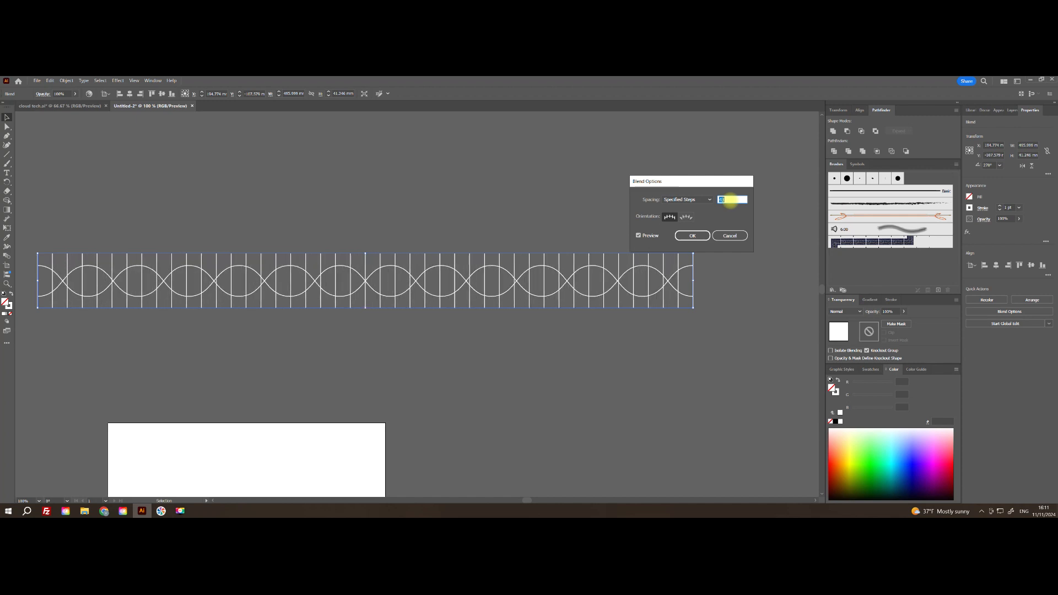
key("Up")
key("Up")
key("Up")
key("Up")
key("Up")
key("Up")
key("Up")
key("Up")
key("Up")
key("Up")
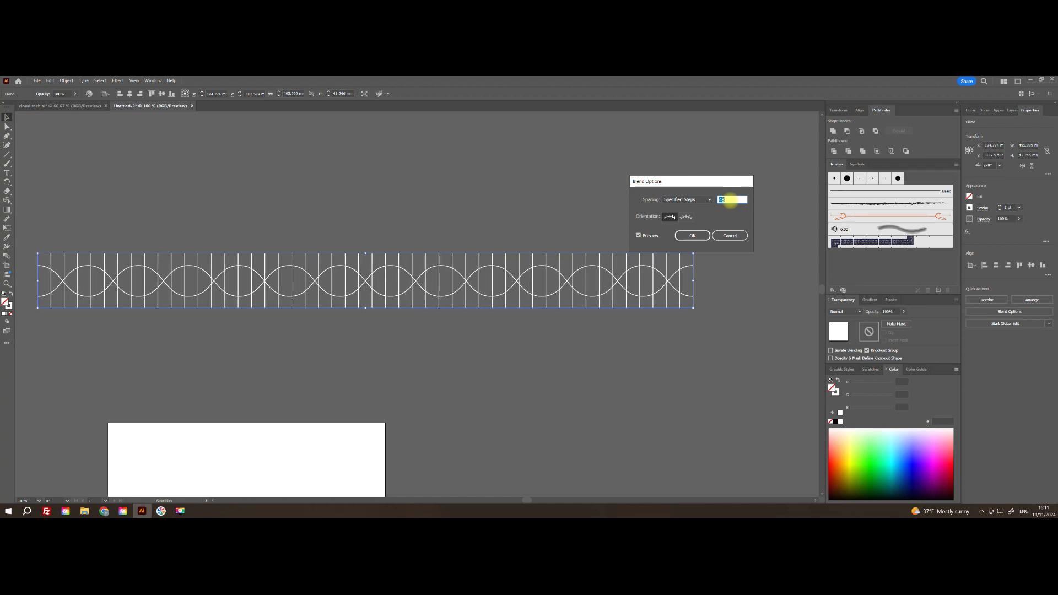
key("Up")
key("Up")
key("Up")
key("Up")
key("Up")
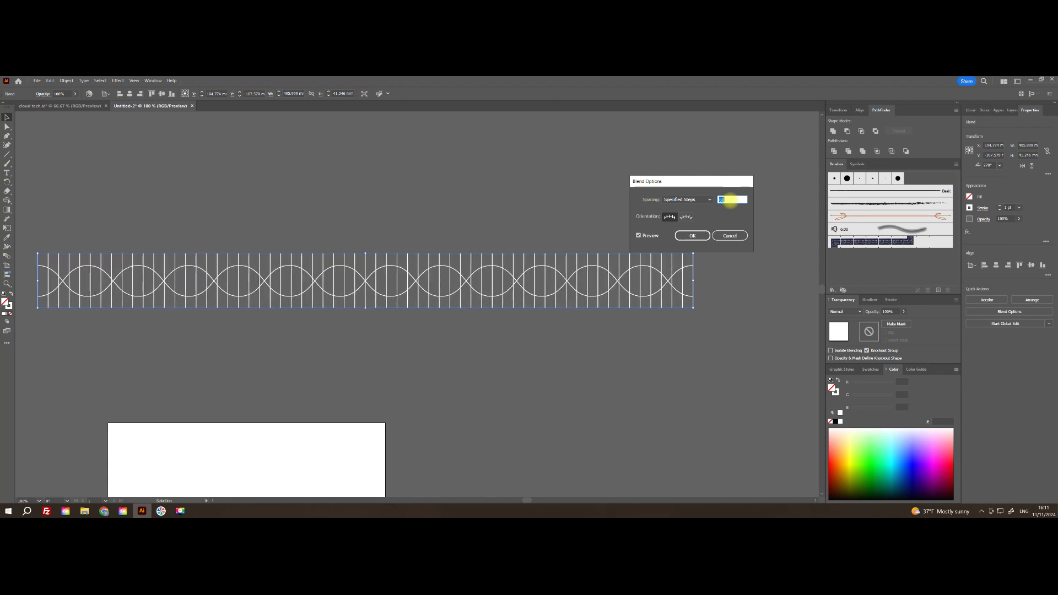
key("Up")
key("Up")
left_click(693, 236)
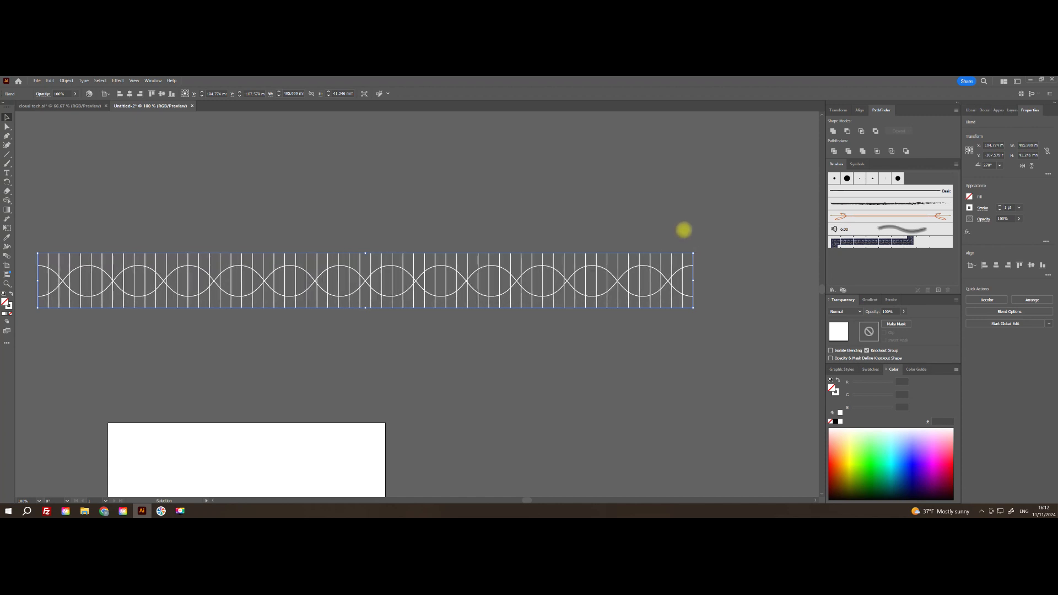
- Expand the blend into individual lines and duplicate the whole artwork above the original
left_click_drag(434, 221, 518, 317)
left_click_drag(436, 241, 470, 324)
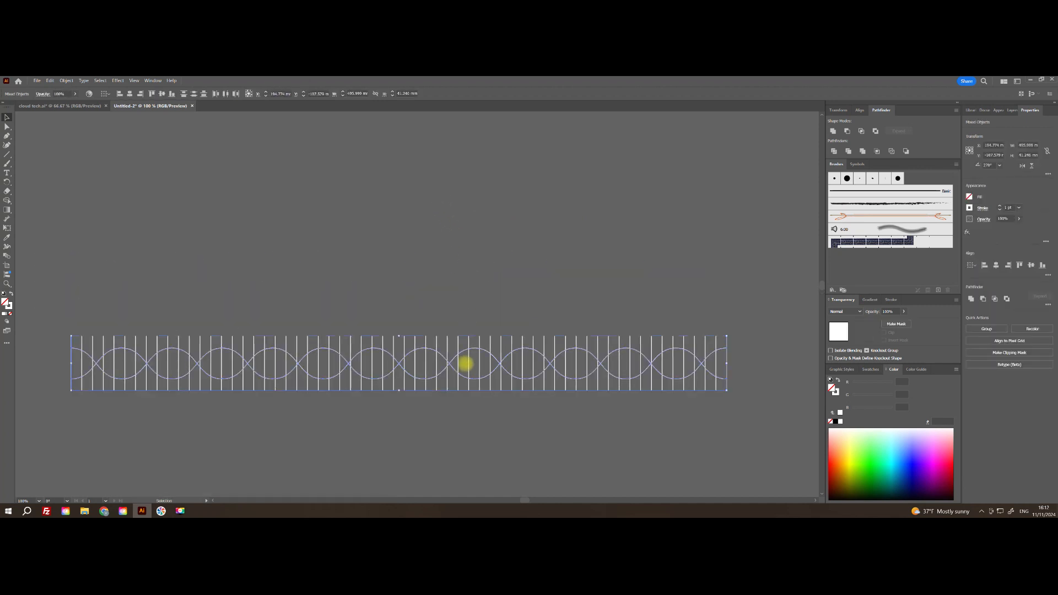
left_click(465, 342)
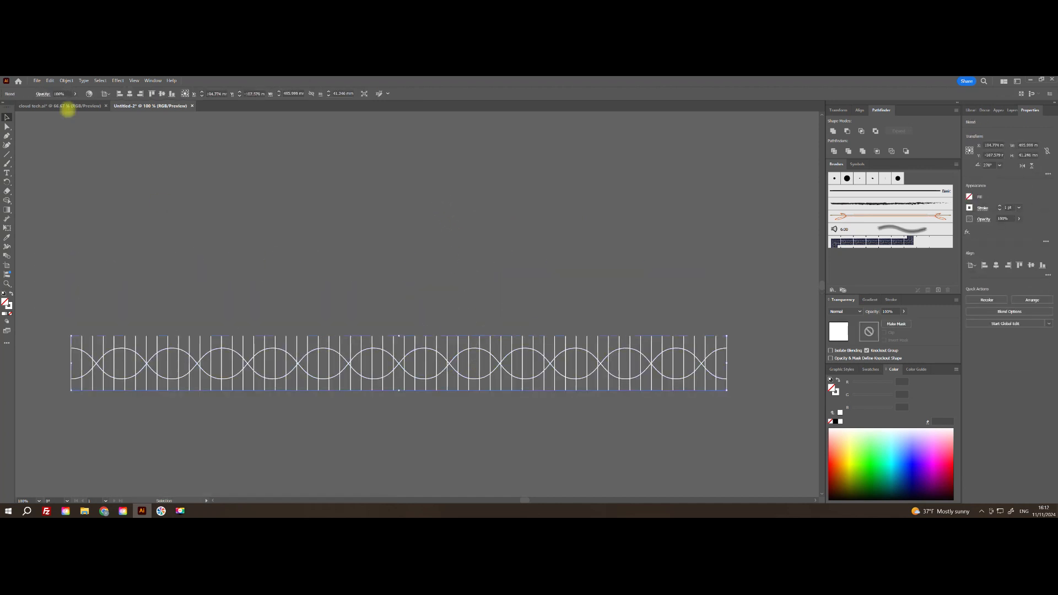
left_click(67, 81)
left_click(77, 167)
left_click(508, 332)
left_click_drag(326, 330, 400, 238)
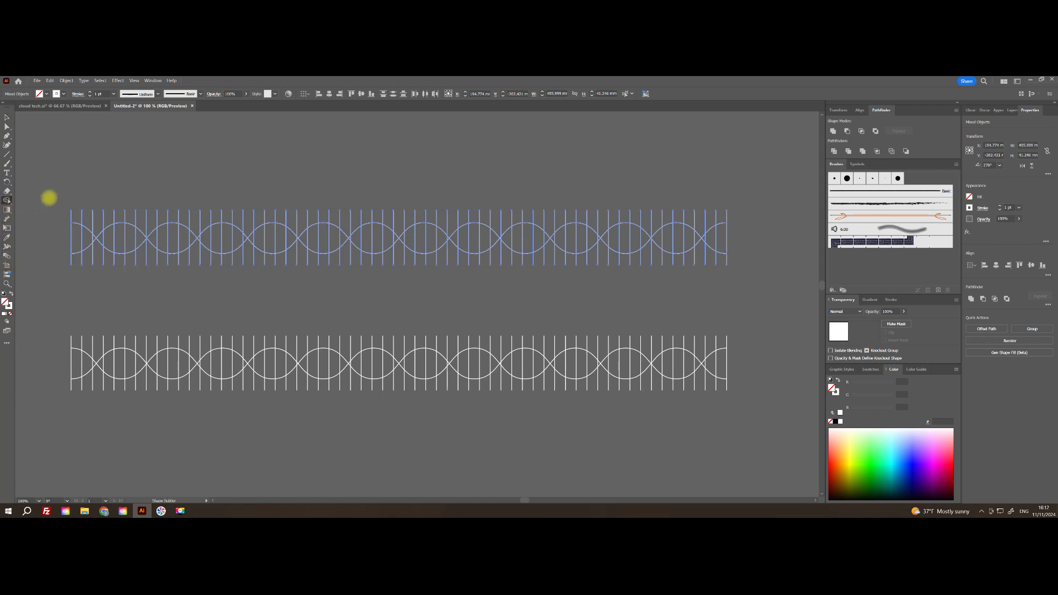
- Erase the line ends sticking out above and below the strands of the upper copy with the Shape Builder tool
mouse_move(106, 214)
left_mouse_down()
mouse_move(170, 215)
mouse_move(106, 201)
mouse_move(88, 217)
mouse_move(291, 213)
left_mouse_up()
left_click_drag(403, 211, 590, 213)
mouse_move(682, 216)
left_mouse_down()
mouse_move(744, 215)
mouse_move(759, 231)
left_mouse_up()
left_click_drag(60, 264, 129, 263)
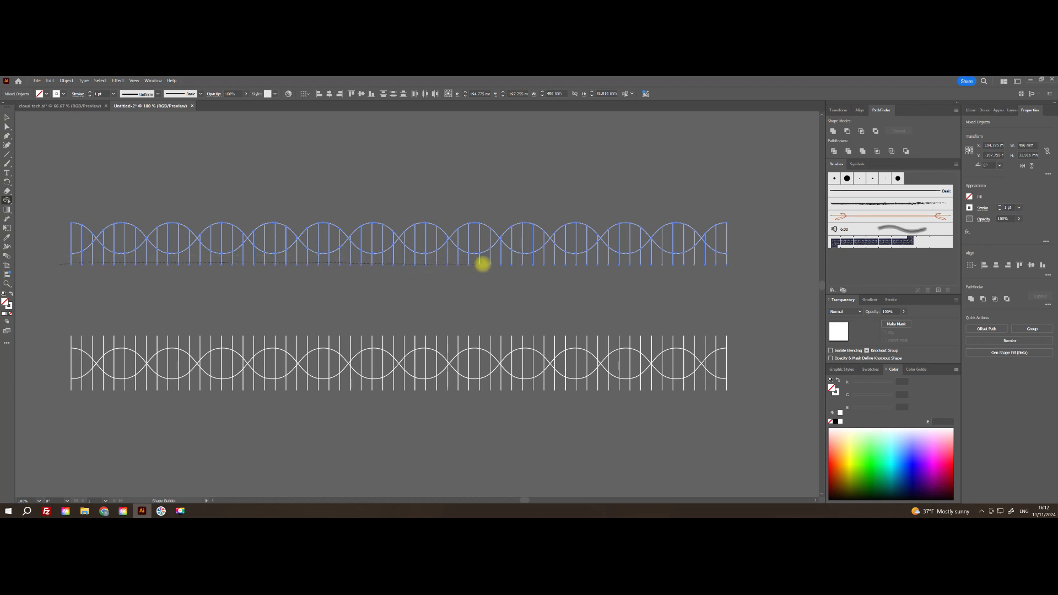
left_click_drag(751, 265, 752, 266)
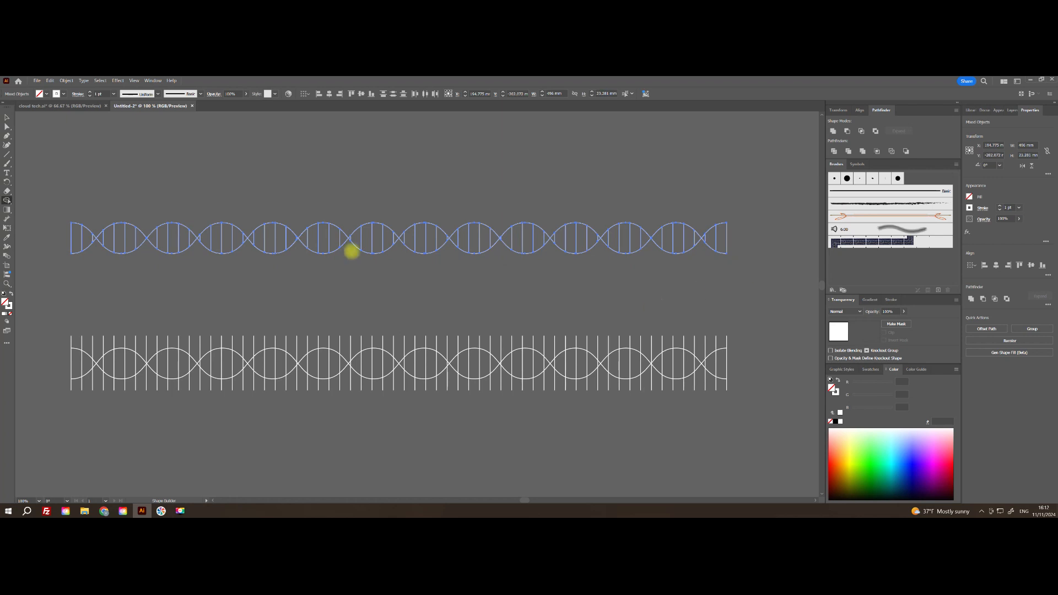
- Group the vertical rungs of the trimmed helix separately from its two strands
left_click(8, 117)
left_click(182, 239)
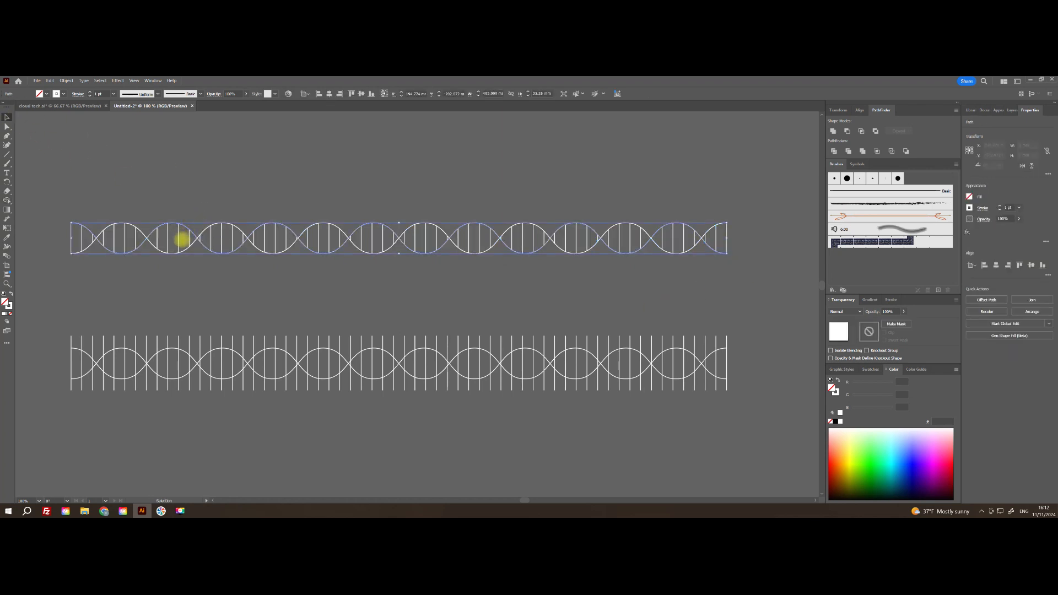
key("ctrl+g")
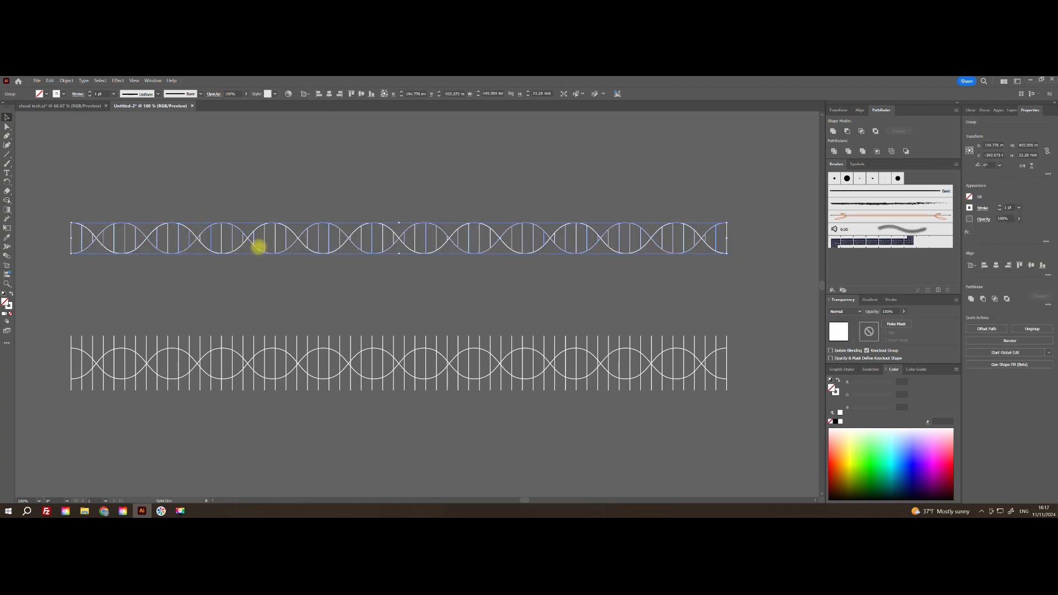
left_click_drag(265, 237, 266, 203)
key("ctrl+z")
left_click(316, 155)
- Move the untrimmed artwork out of the way to the empty area below the artboard
scroll(248, 227, "up", 2)
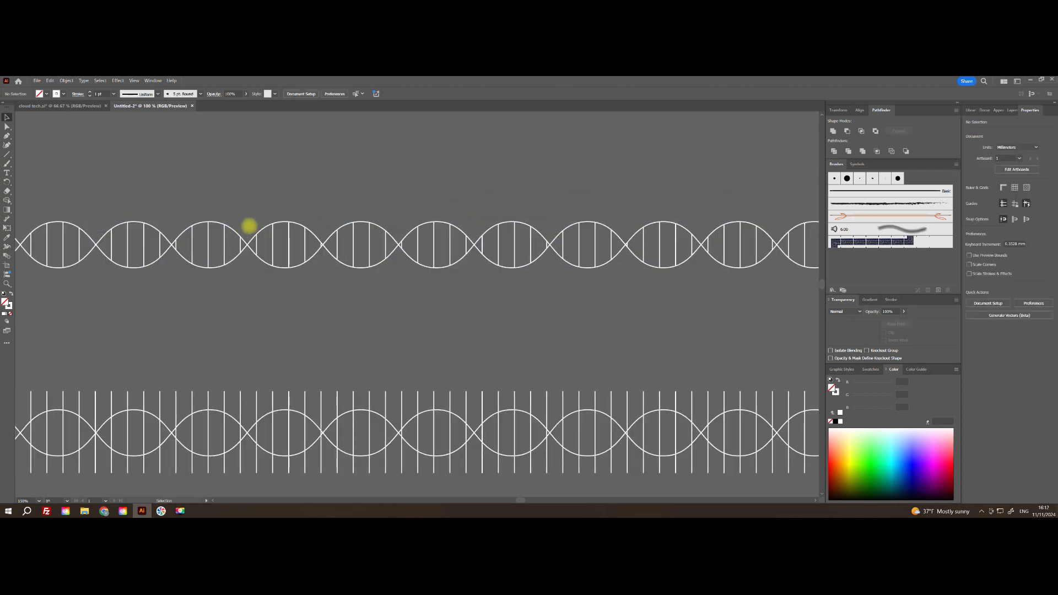
scroll(255, 230, "down", 6)
left_click_drag(296, 265, 411, 440)
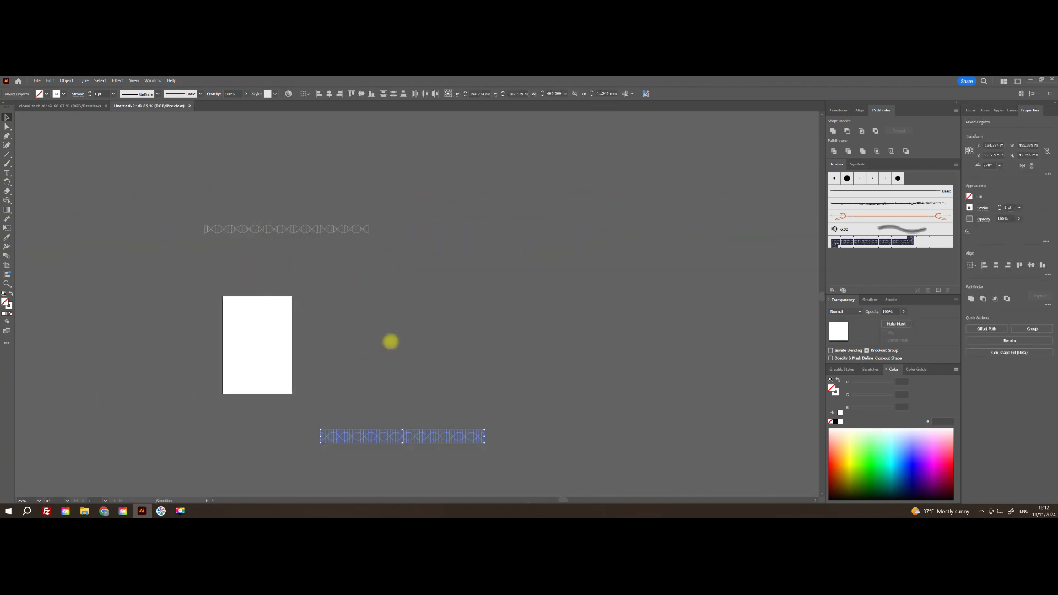
left_click(391, 341)
- Set the stroke weight of the trimmed helix's two wavy strands to 3 pt
scroll(297, 215, "up", 3)
scroll(296, 216, "up", 2)
left_click_drag(251, 232, 541, 223)
scroll(333, 282, "up", 1)
scroll(333, 282, "up", 2)
scroll(333, 281, "down", 5)
left_click(334, 258)
left_click(334, 258)
scroll(338, 289, "up", 2)
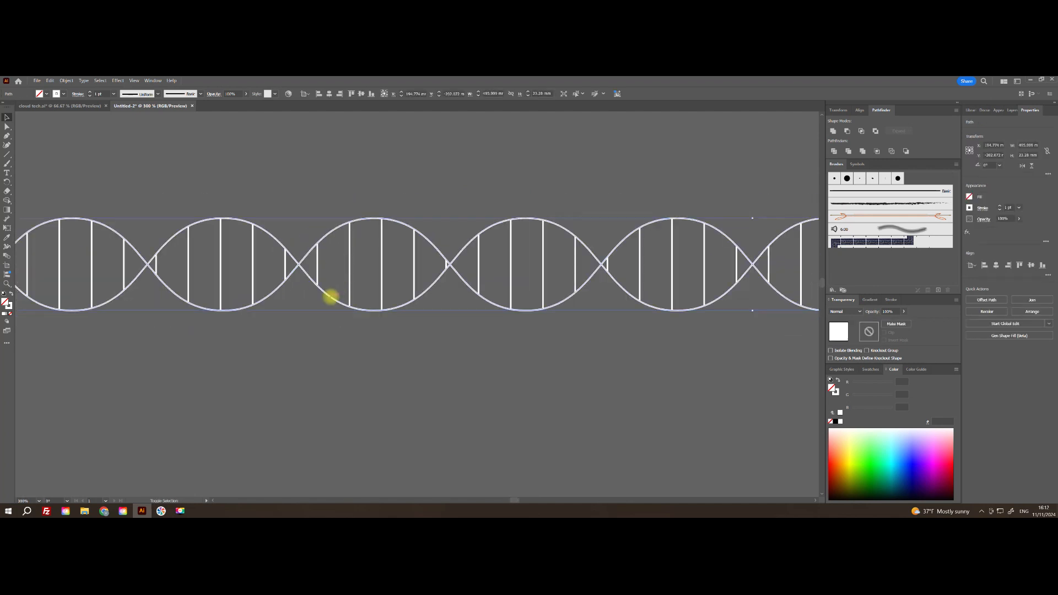
left_click(890, 299)
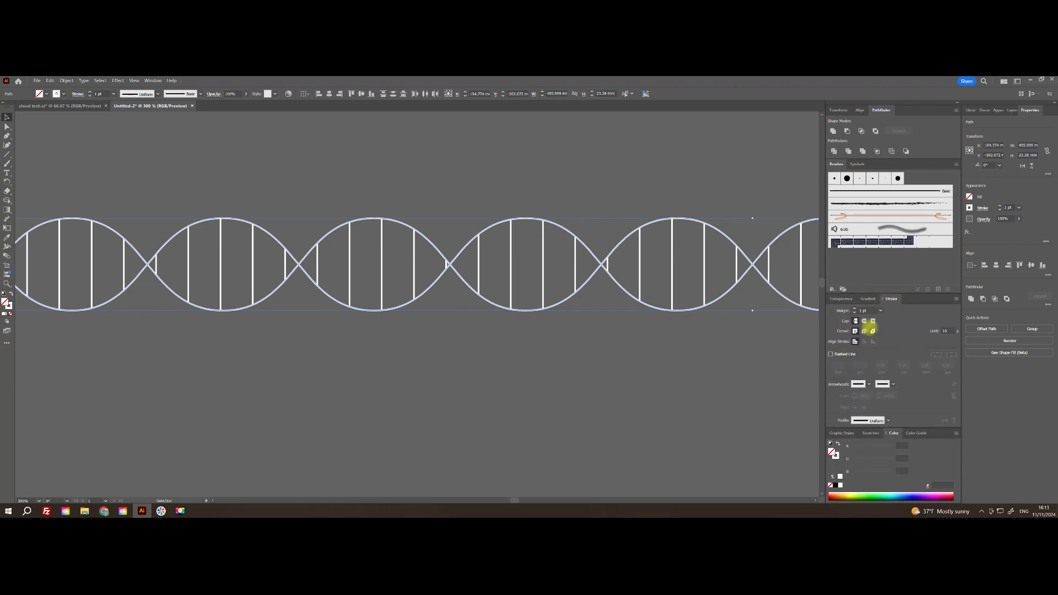
left_click(855, 309)
left_click(855, 308)
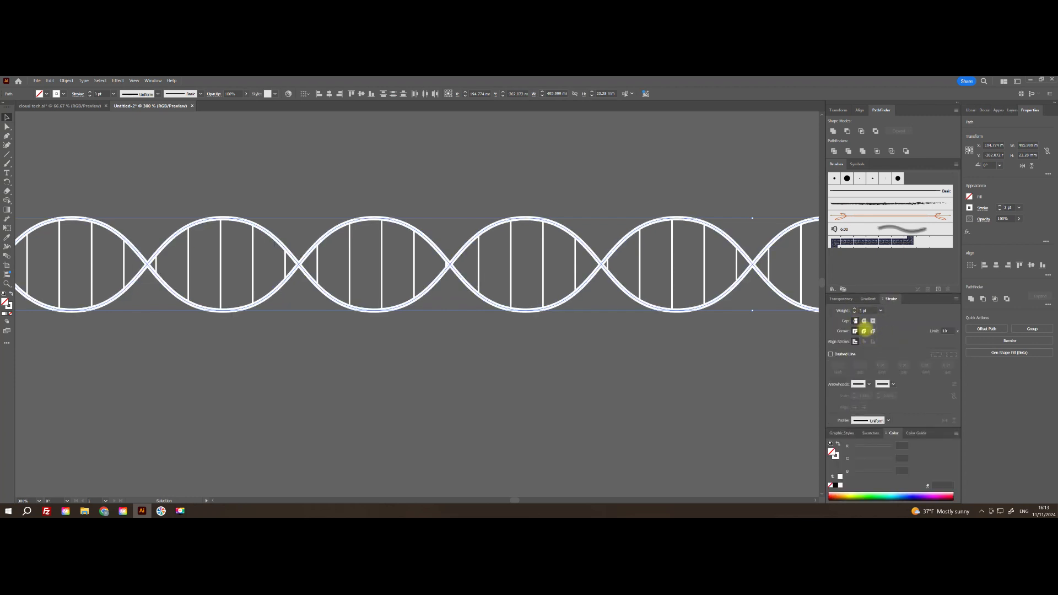
- Turn the strands into dotted lines with round caps and corners, a 0 pt dash and a wider gap
left_click(864, 331)
left_click(831, 354)
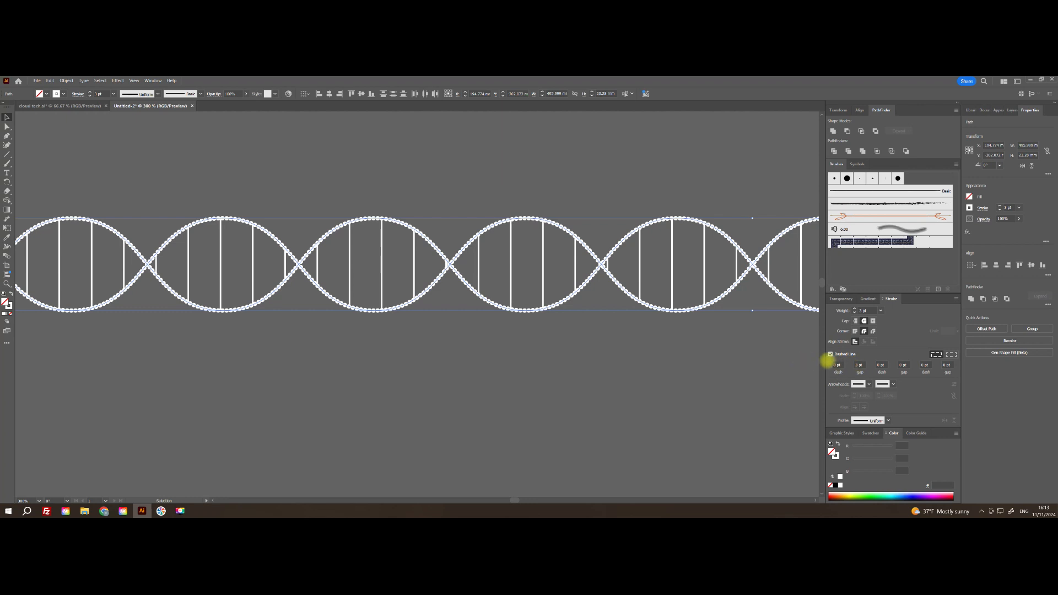
key("Up")
key("Up")
key("Up")
key("Up")
key("Up")
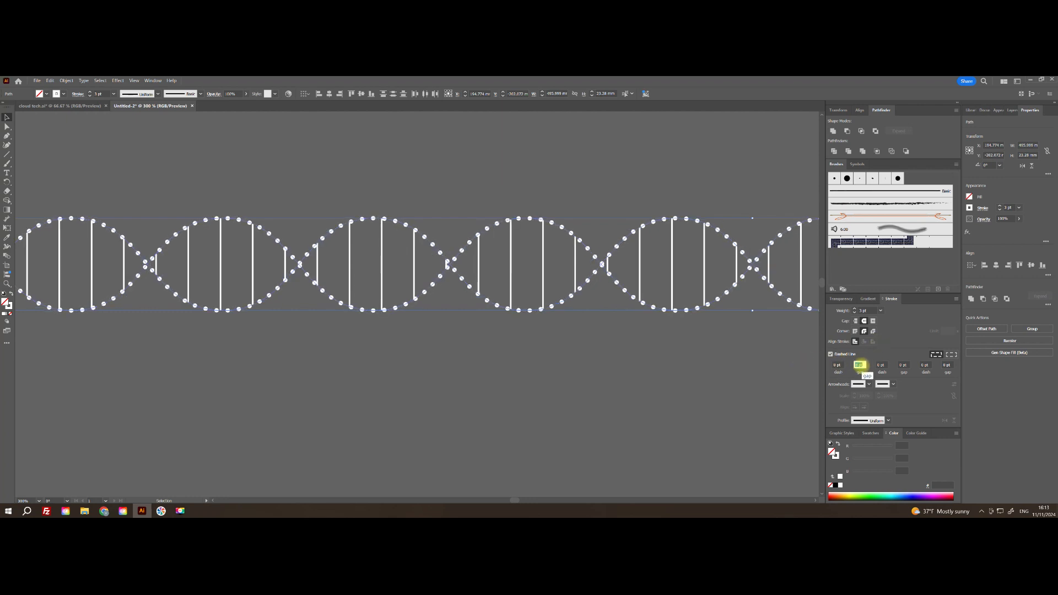
- Enlarge the strands' dots to a 5 pt stroke weight and set the gap between them to 11 pt
left_click(854, 308)
left_click(854, 308)
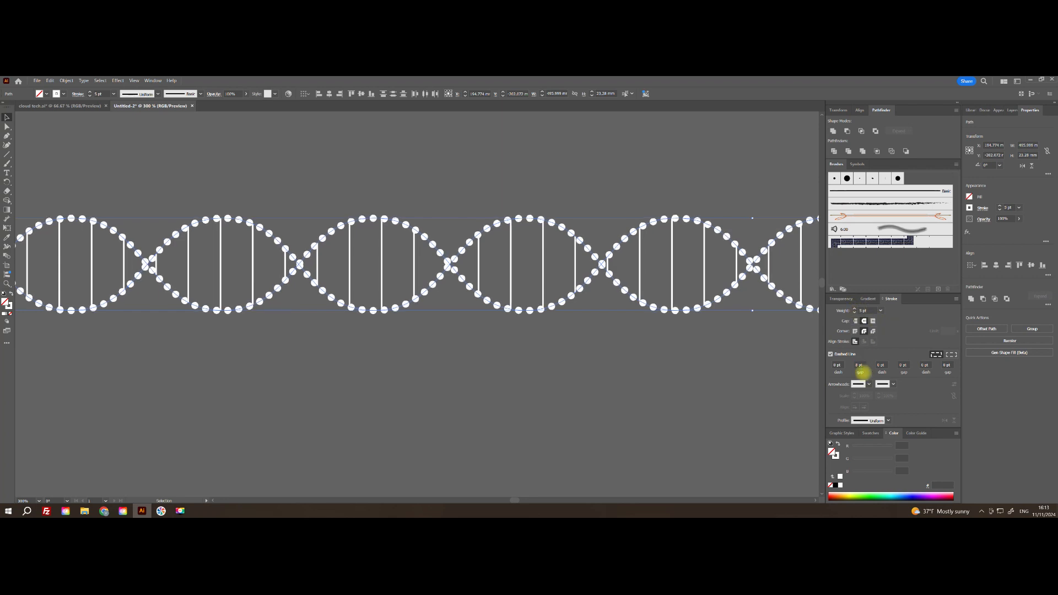
key("Up")
key("Up")
key("Up")
key("Up")
key("Up")
key("Up")
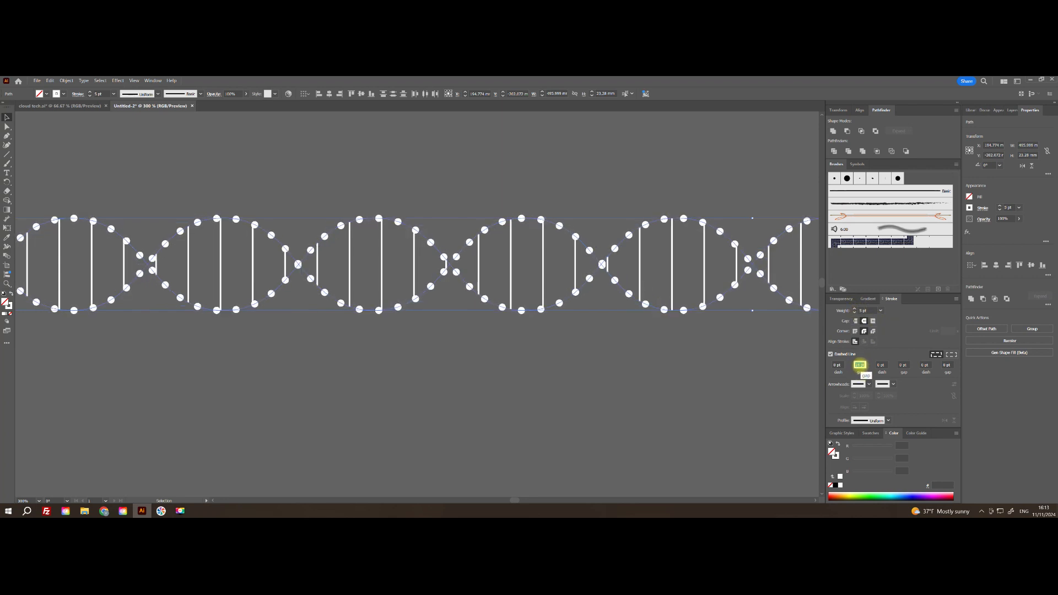
key("Up")
key("Up")
key("Up")
key("Up")
key("Up")
key("Up")
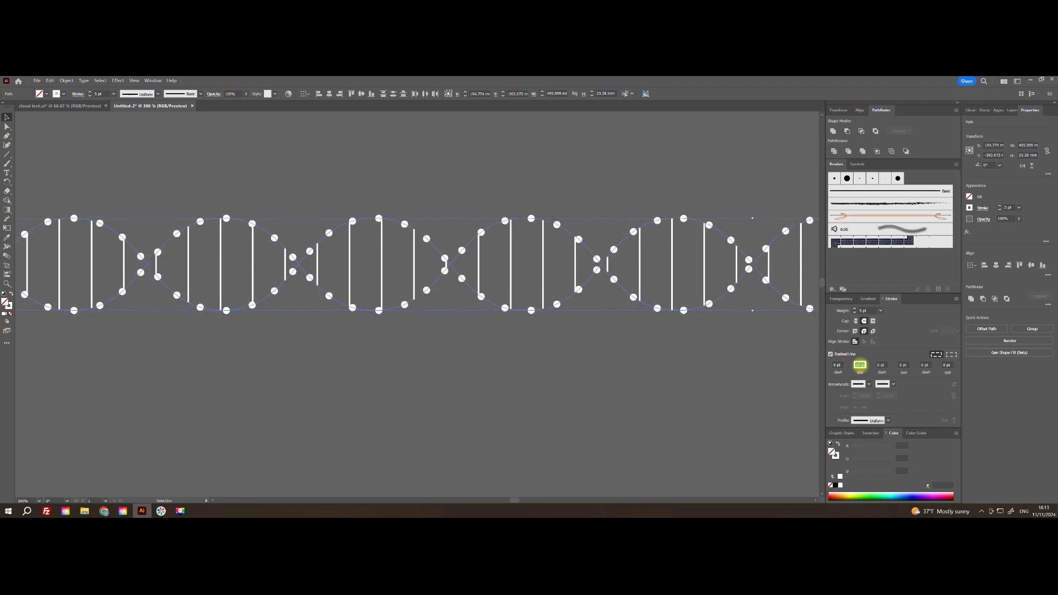
key("Down")
key("Down")
key("Down")
key("Down")
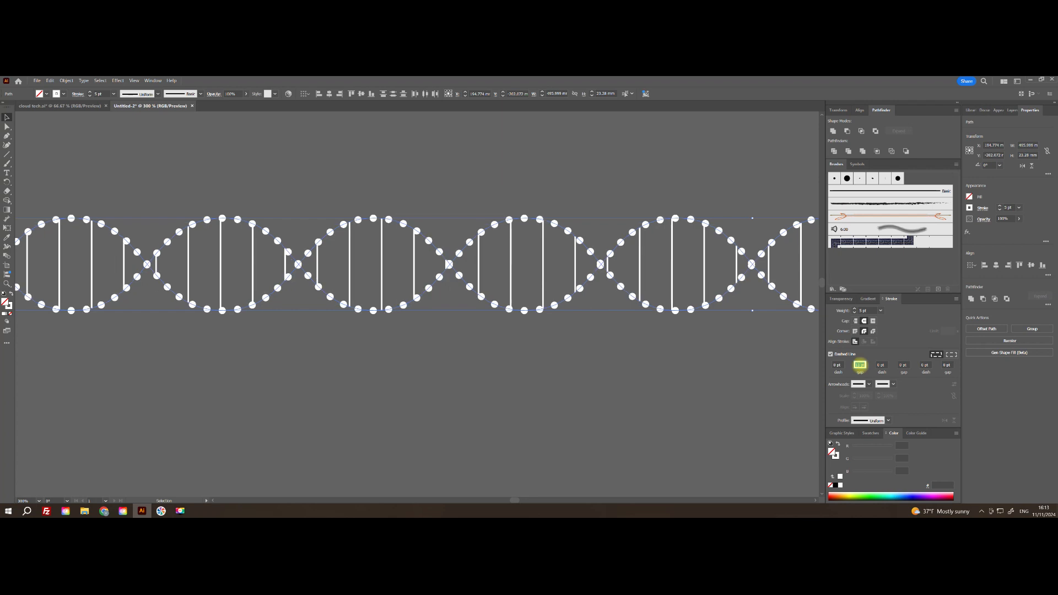
key("Up")
key("Up")
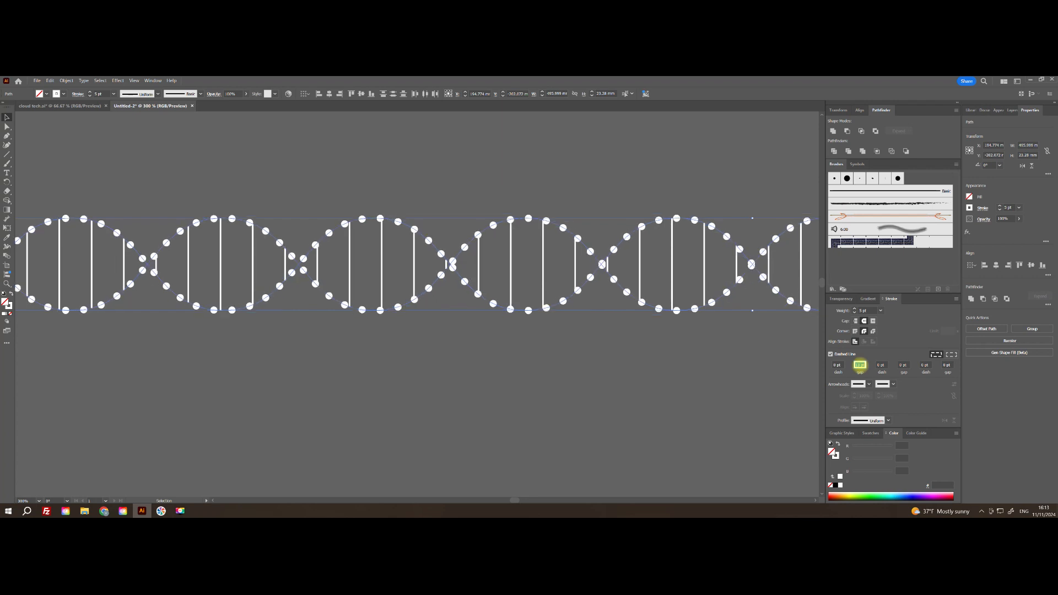
left_click(772, 364)
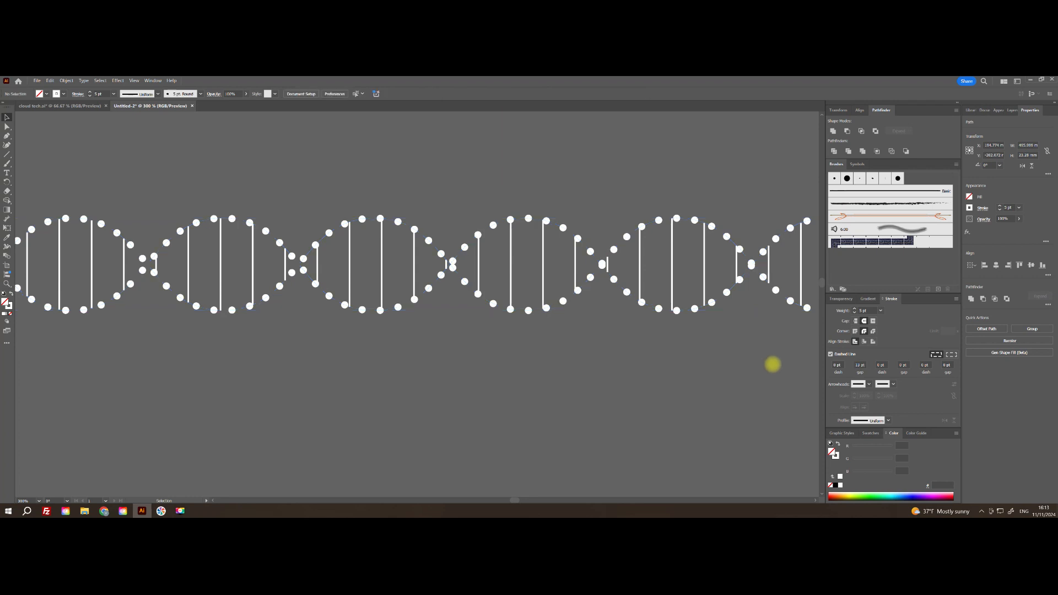
- Select the helix's group of vertical rungs and turn its strokes into dashed lines
scroll(647, 329, "down", 1, "alt")
scroll(762, 256, "up", 2, "alt")
left_click_drag(761, 256, 443, 327)
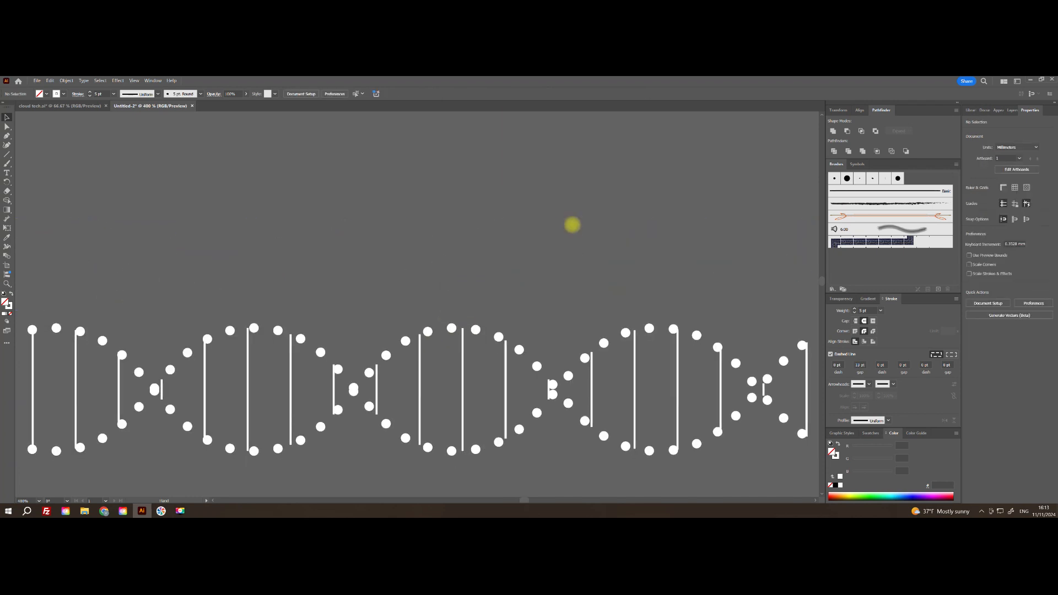
left_click_drag(439, 370, 561, 291)
left_click(544, 315)
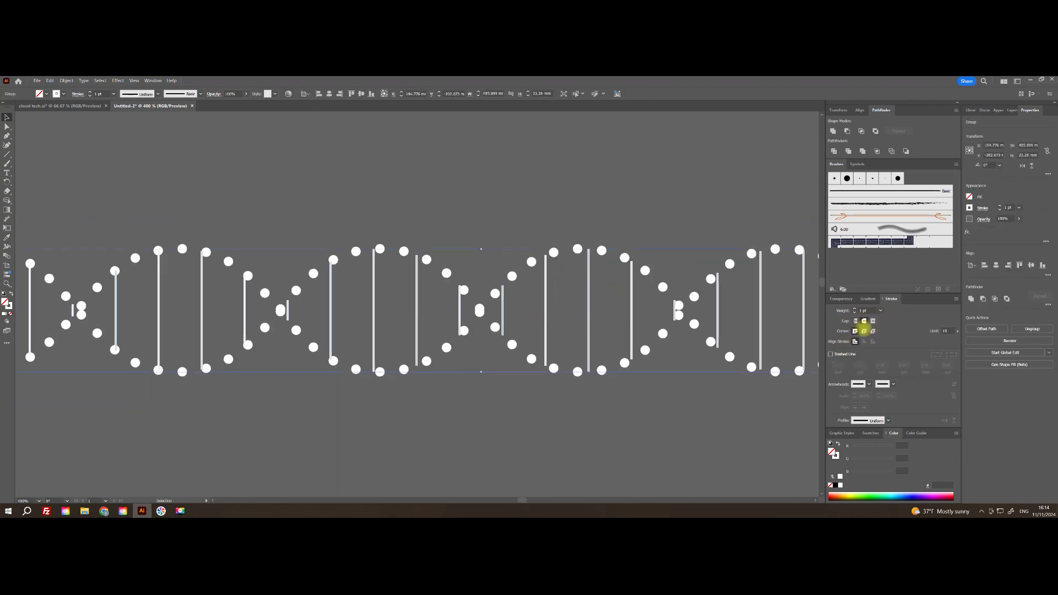
left_click(831, 354)
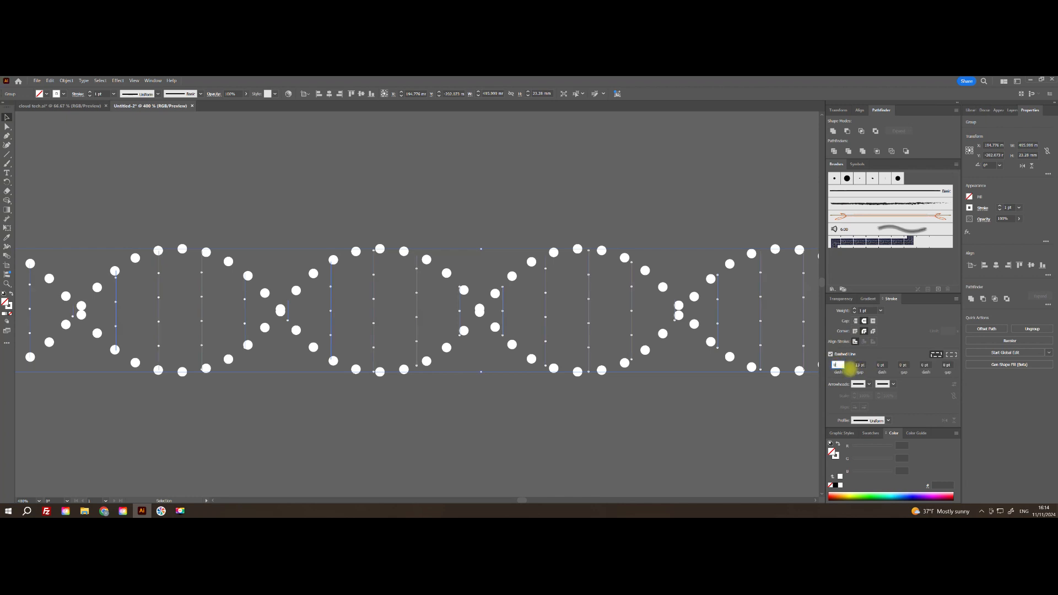
- Set the rungs' dots to a 2 pt stroke weight and tighten the gap between them
left_click(854, 309)
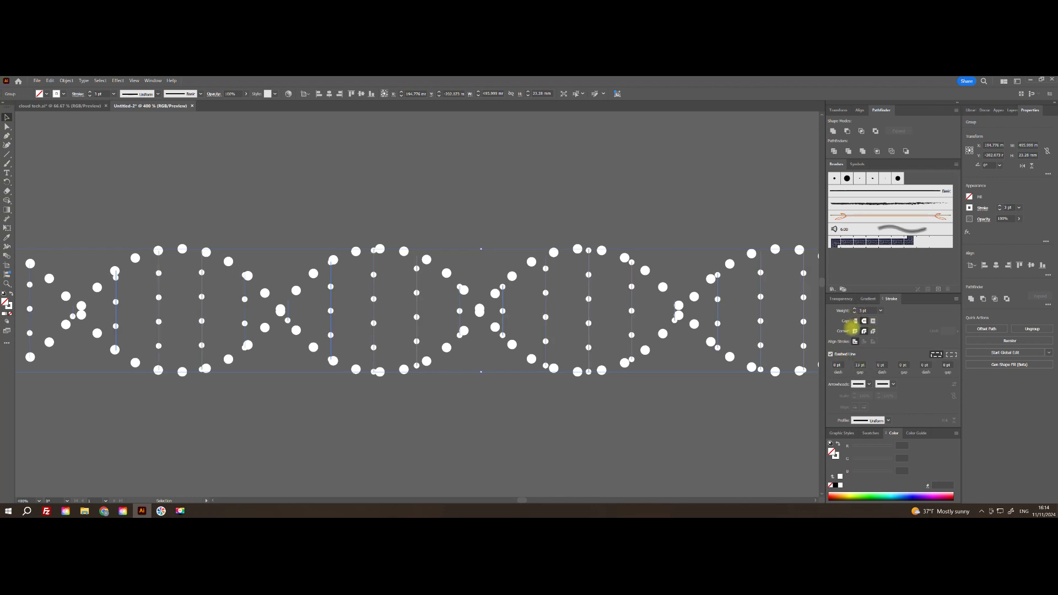
left_click(854, 313)
key("Down")
key("Down")
key("Down")
key("Down")
key("Down")
key("Down")
key("Down")
key("Down")
key("Down")
key("Down")
key("Up")
key("Up")
key("Up")
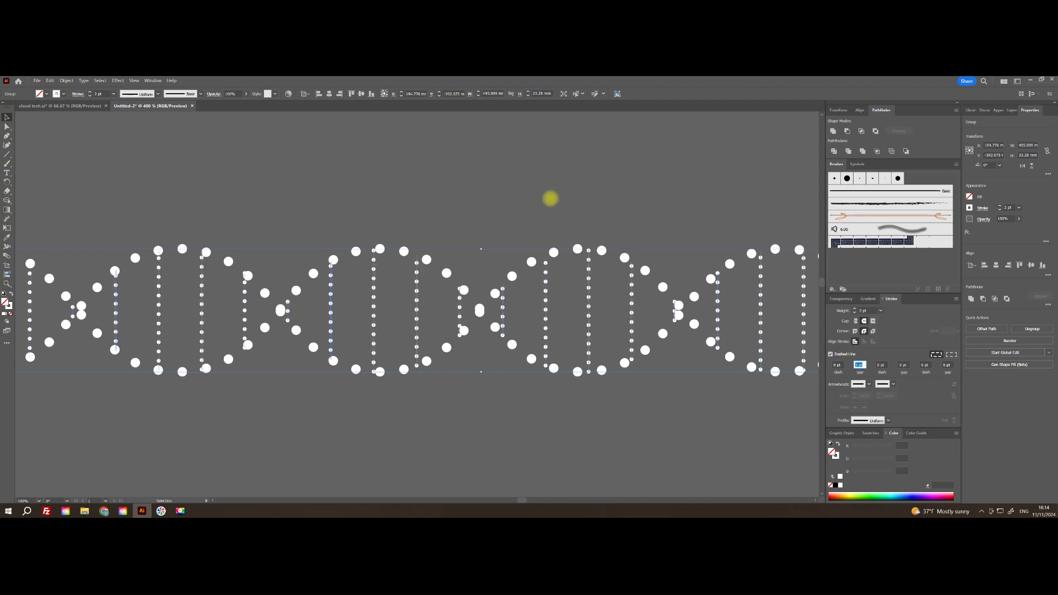
- Select the strands together with the rungs and expand their dotted strokes into filled shapes
left_click_drag(340, 221, 527, 391)
left_click(66, 80)
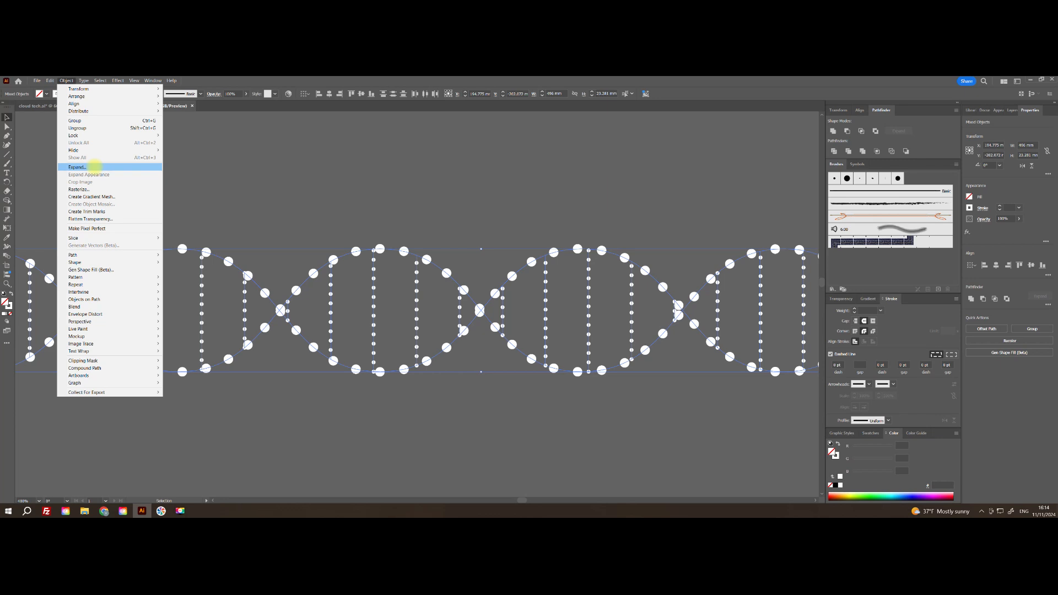
left_click(94, 167)
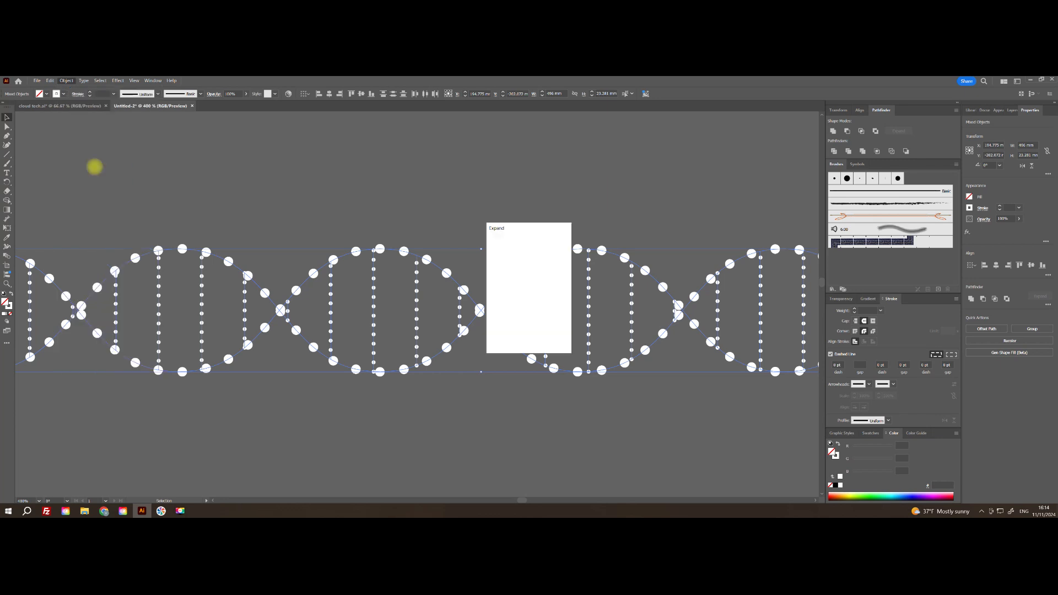
left_click(510, 341)
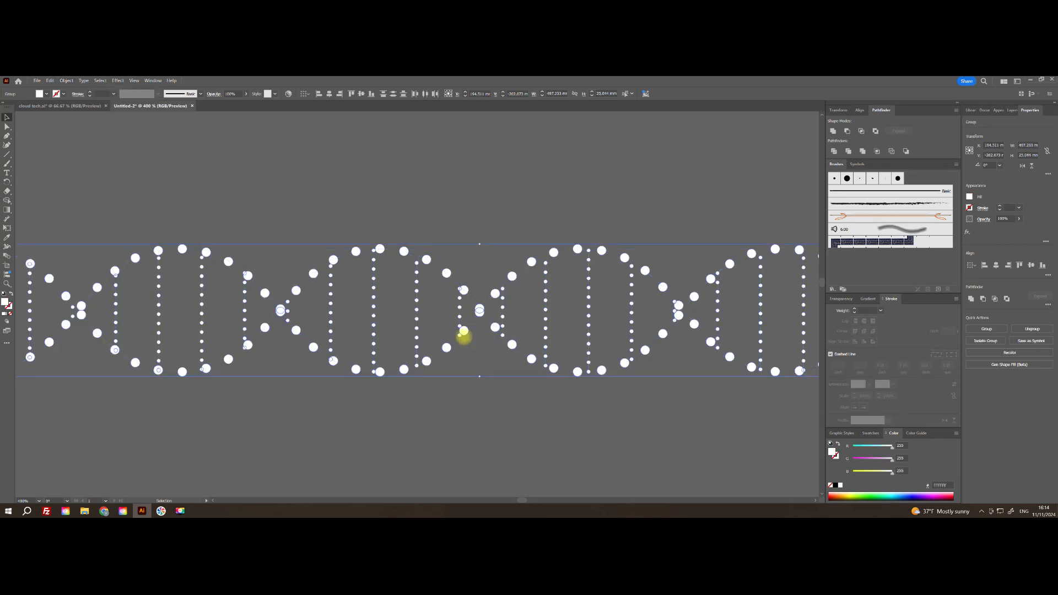
- Separate the expanded rungs from the wavy strands by moving them to the empty area above
left_click(355, 252)
left_click_drag(355, 253, 377, 202)
key("ctrl+z")
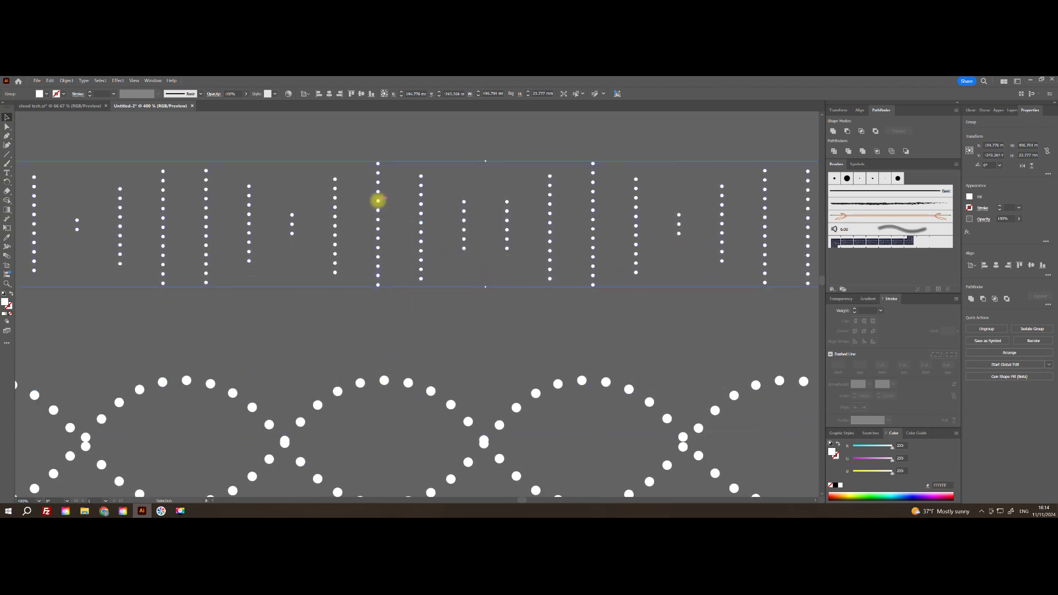
- Ungroup the separated row of dotted rungs
right_click(378, 201)
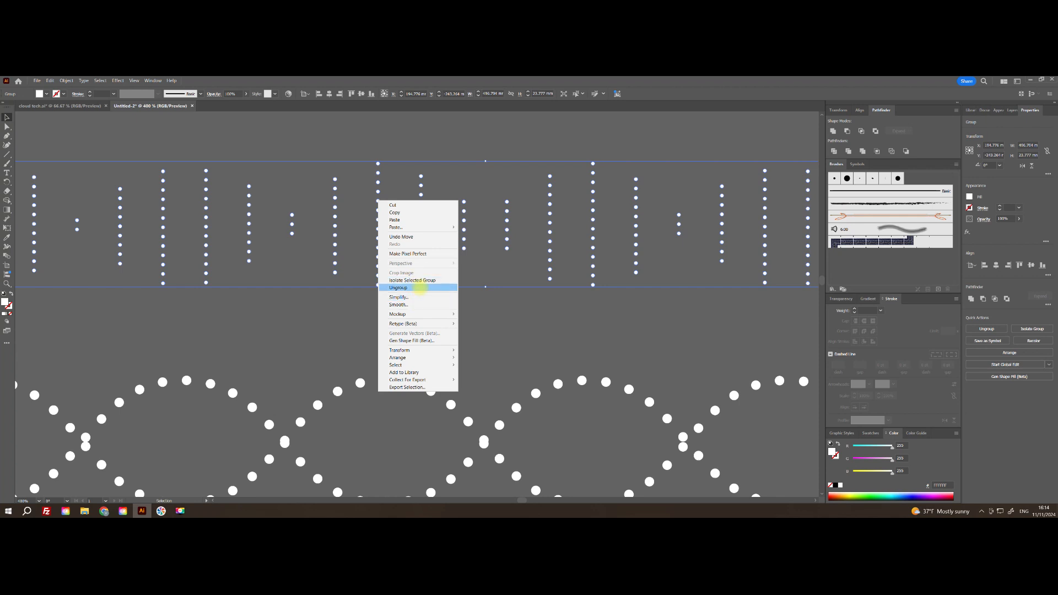
left_click(420, 288)
right_click(378, 228)
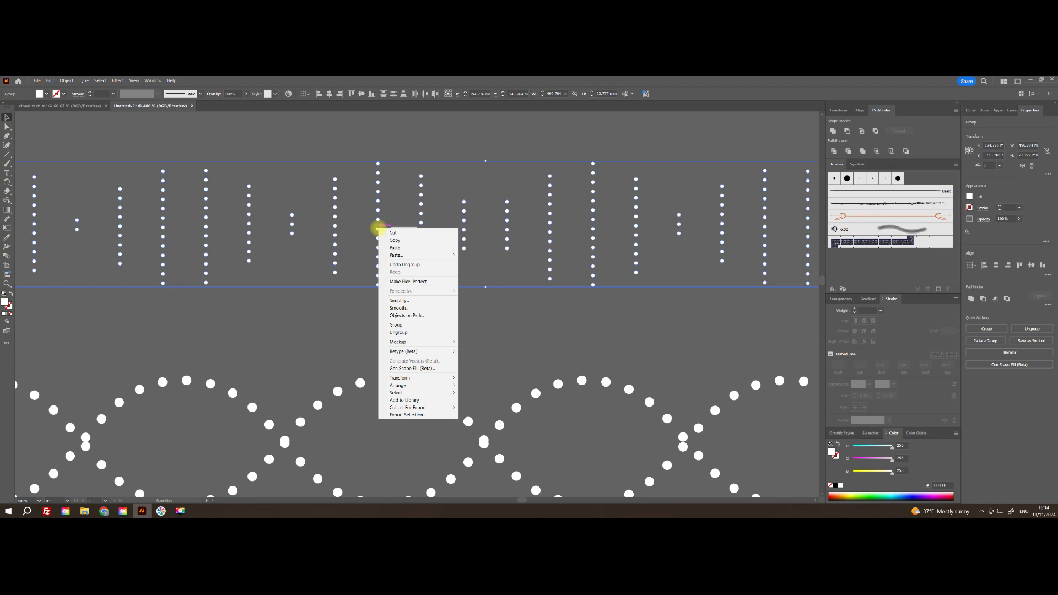
left_click(64, 81)
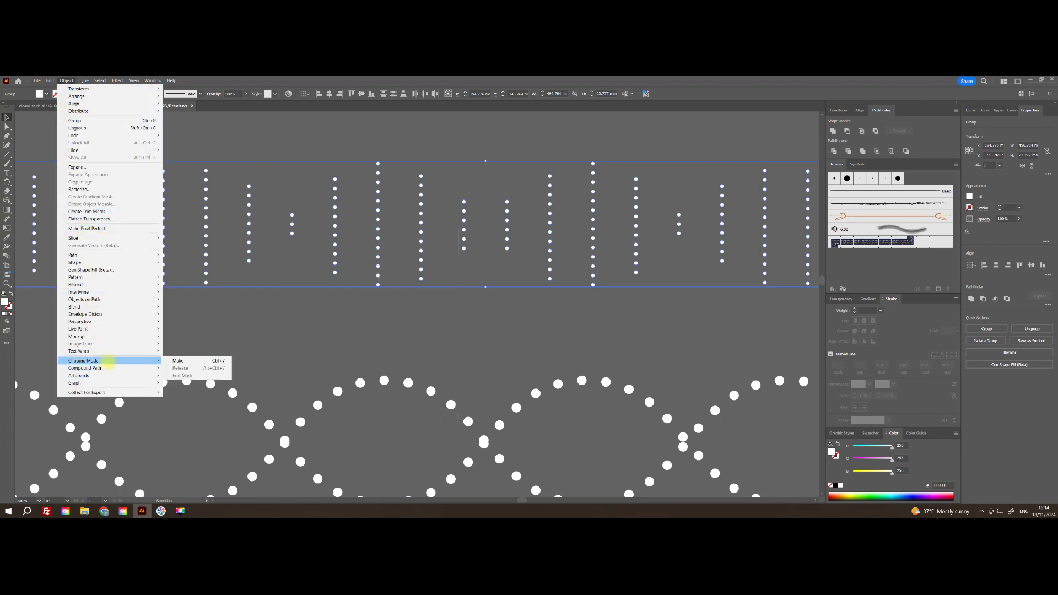
left_click(257, 312)
- Inspect the last rungs at the row's right end and the grouping options available for them
left_click_drag(586, 251, 284, 277)
left_click_drag(692, 237, 321, 234)
left_click_drag(607, 249, 170, 282)
left_click_drag(717, 201, 563, 324)
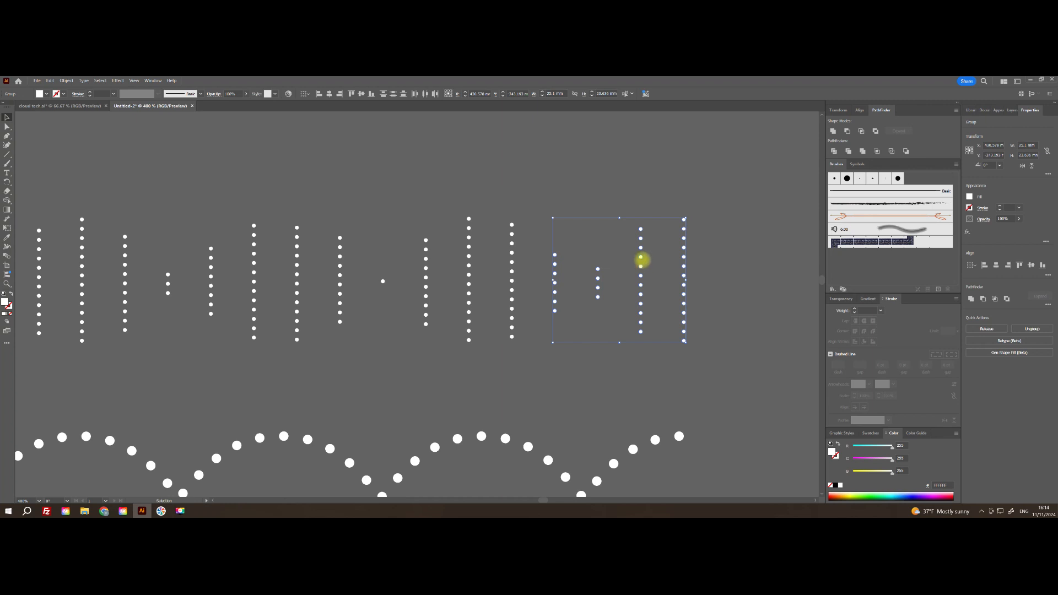
right_click(641, 258)
left_click(696, 246)
left_click(684, 255)
right_click(684, 256)
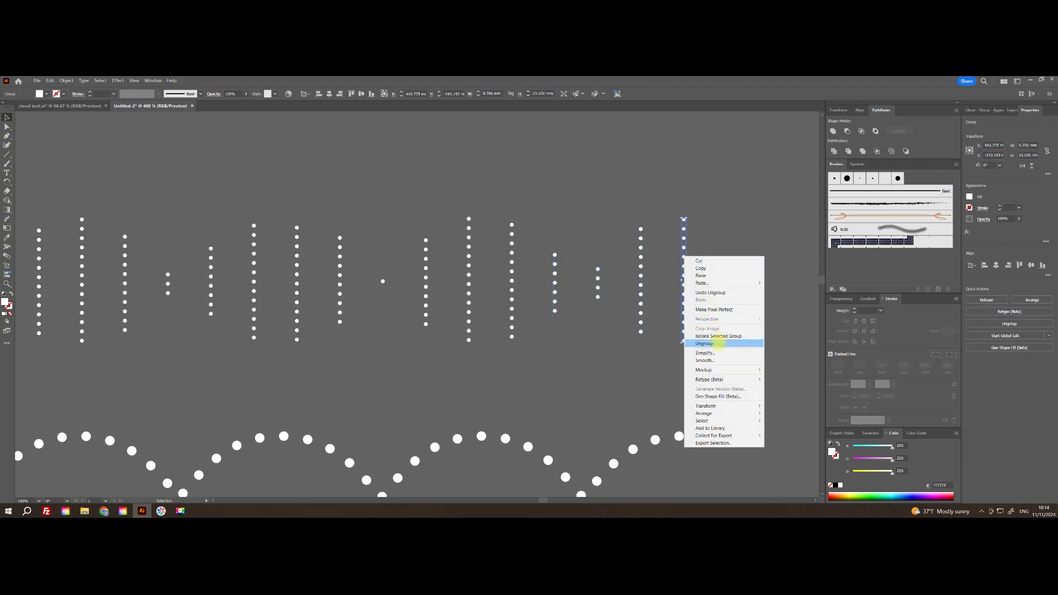
left_click(712, 225)
- Break the whole row of dotted rungs out of its remaining groups and release the clipping masks
scroll(709, 262, "down", 3)
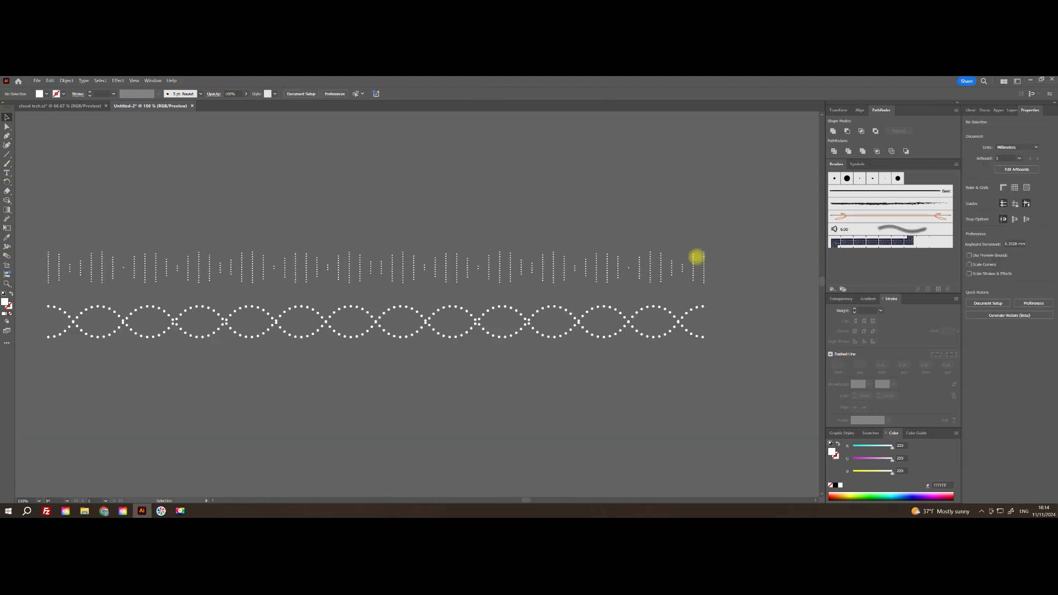
left_click_drag(439, 207, 458, 224)
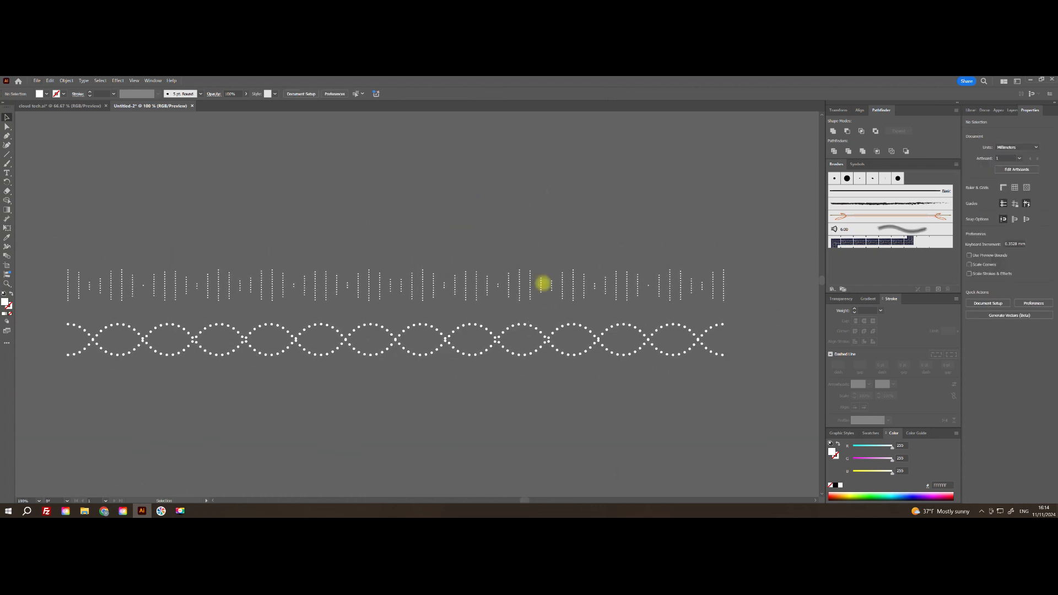
left_click(724, 292)
right_click(713, 286)
left_click(737, 391)
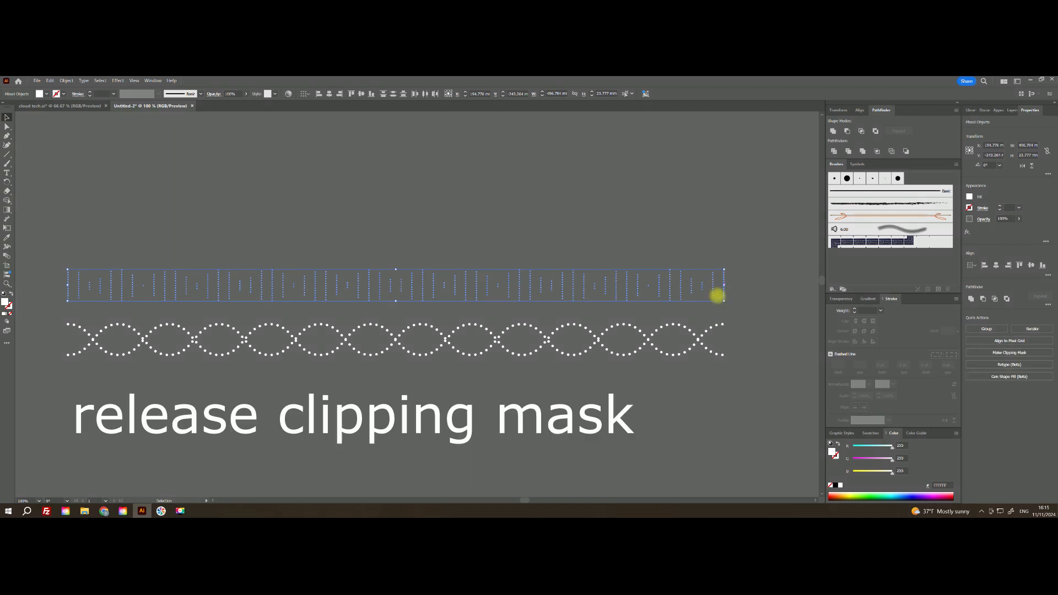
right_click(714, 292)
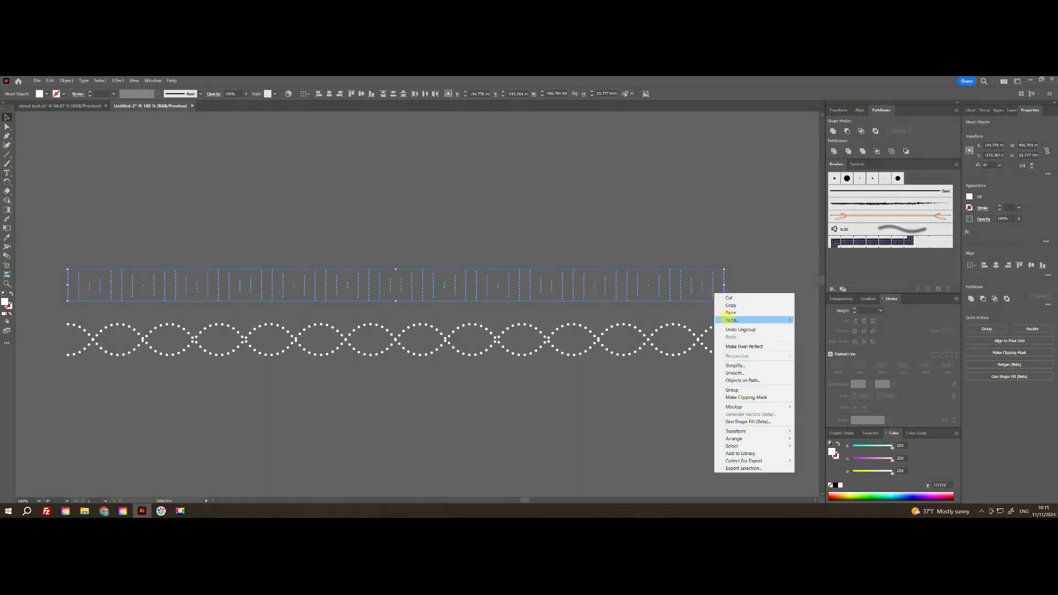
left_click(759, 257)
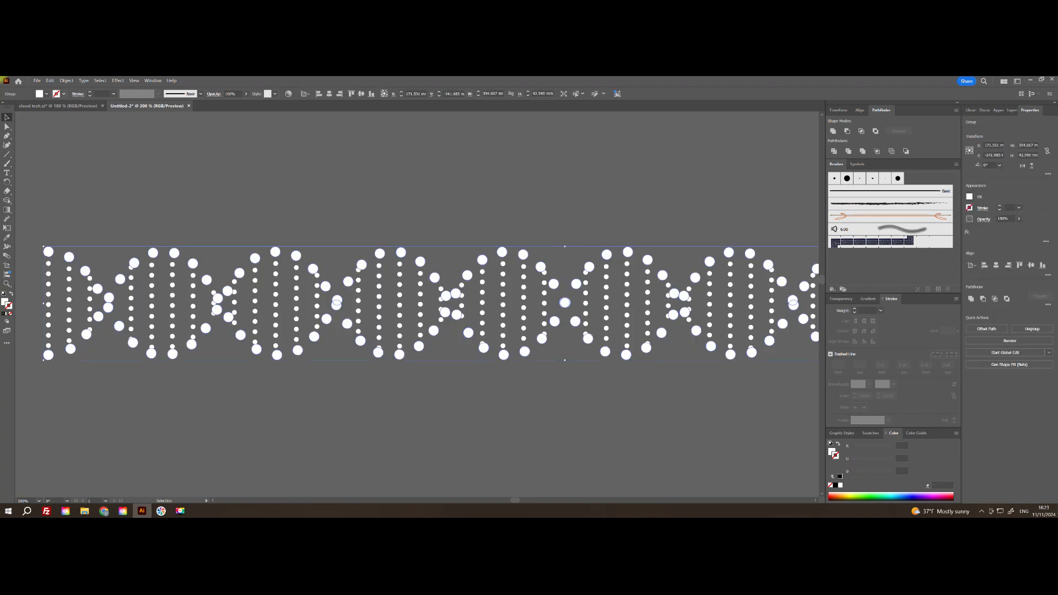
- Run the randomus script on the dotted helix, randomly scaling each item between 20 and 120
left_click(37, 80)
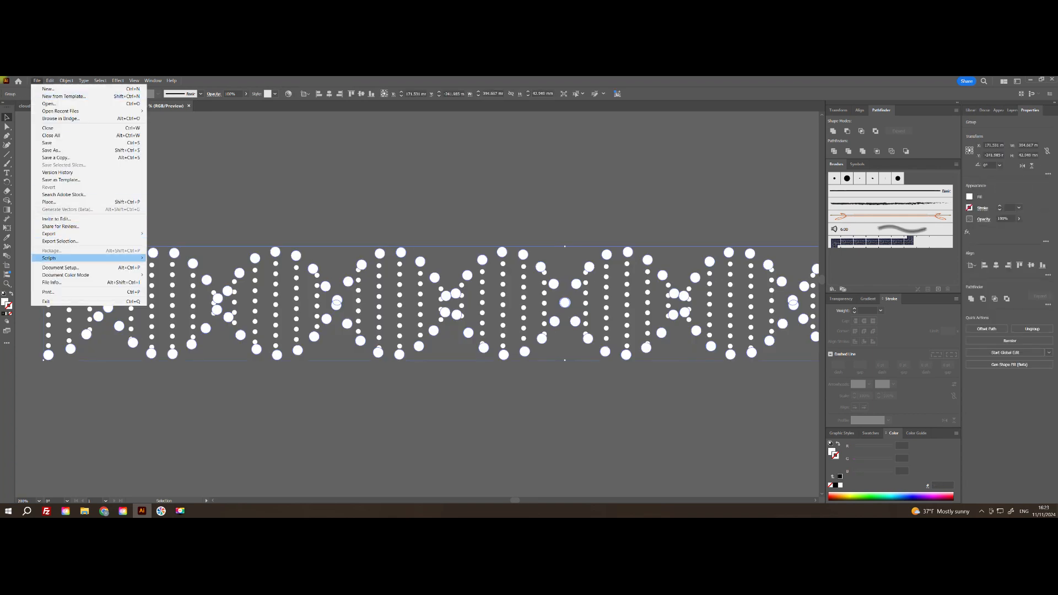
mouse_move(88, 257)
mouse_move(155, 514)
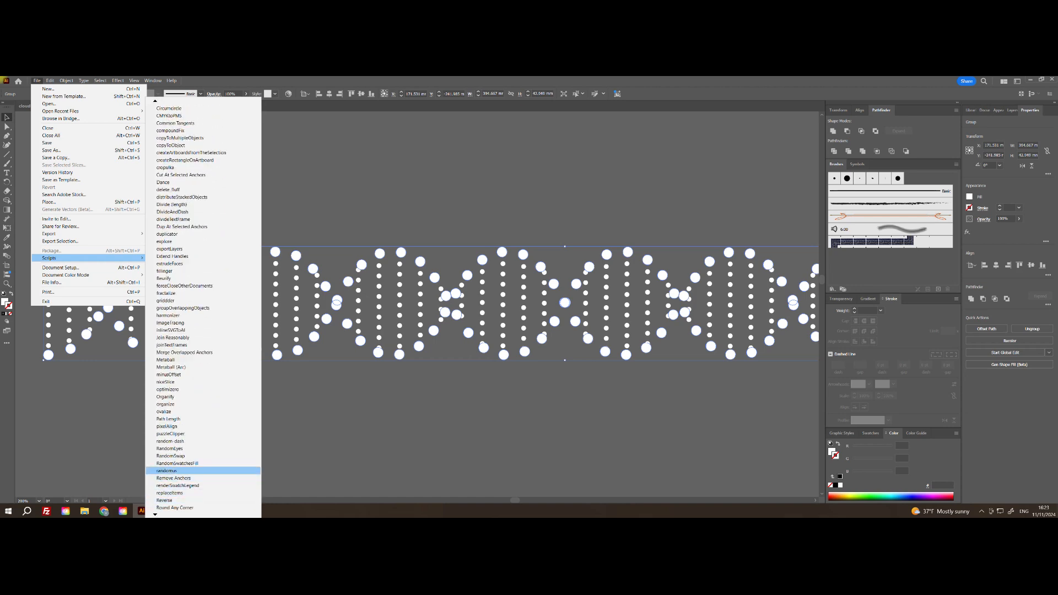
left_click(167, 471)
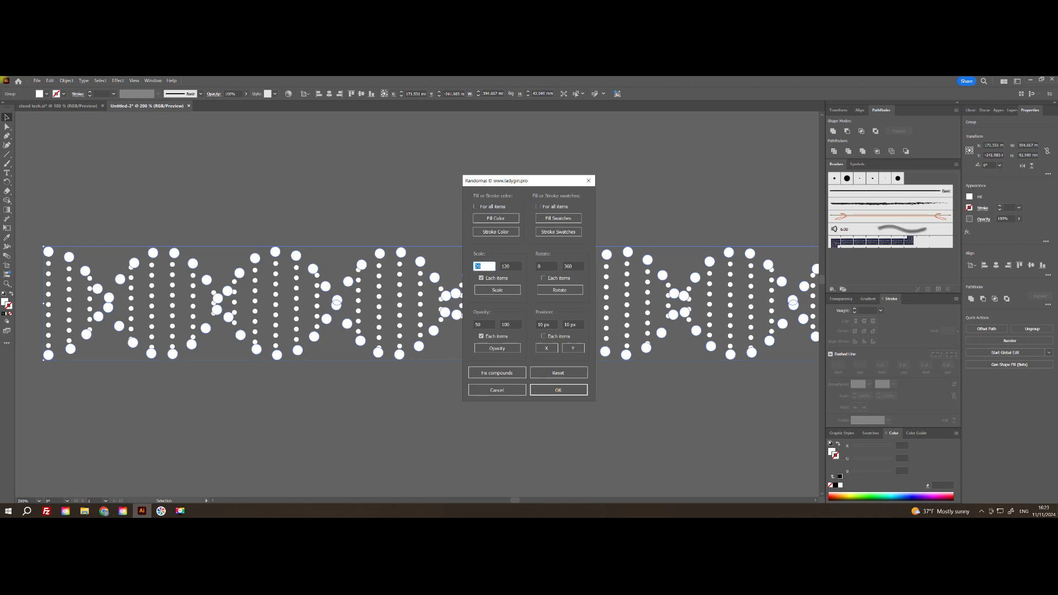
double_click(506, 267)
left_click(498, 290)
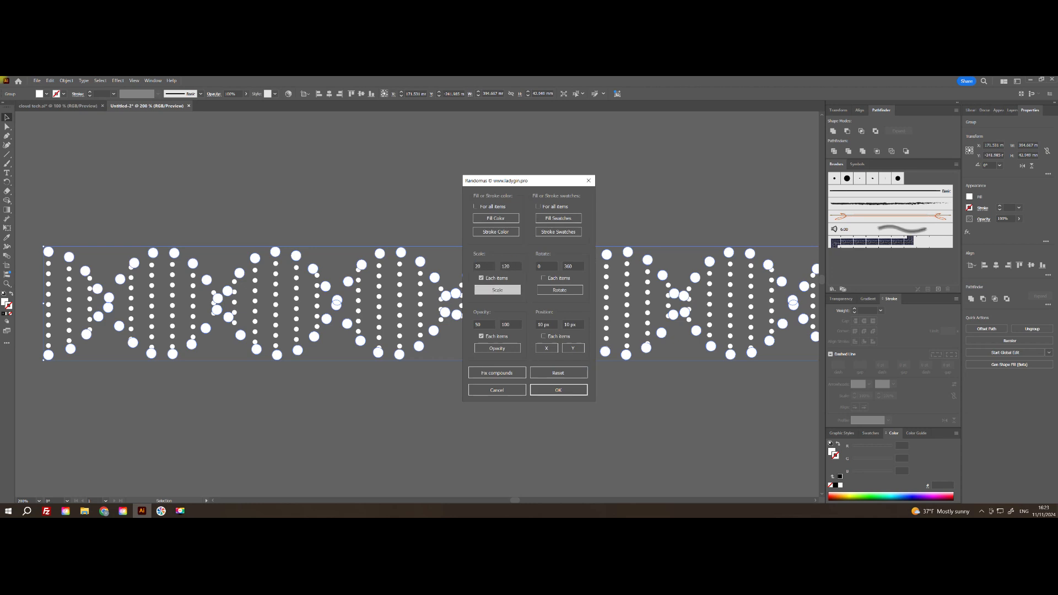
left_click(558, 389)
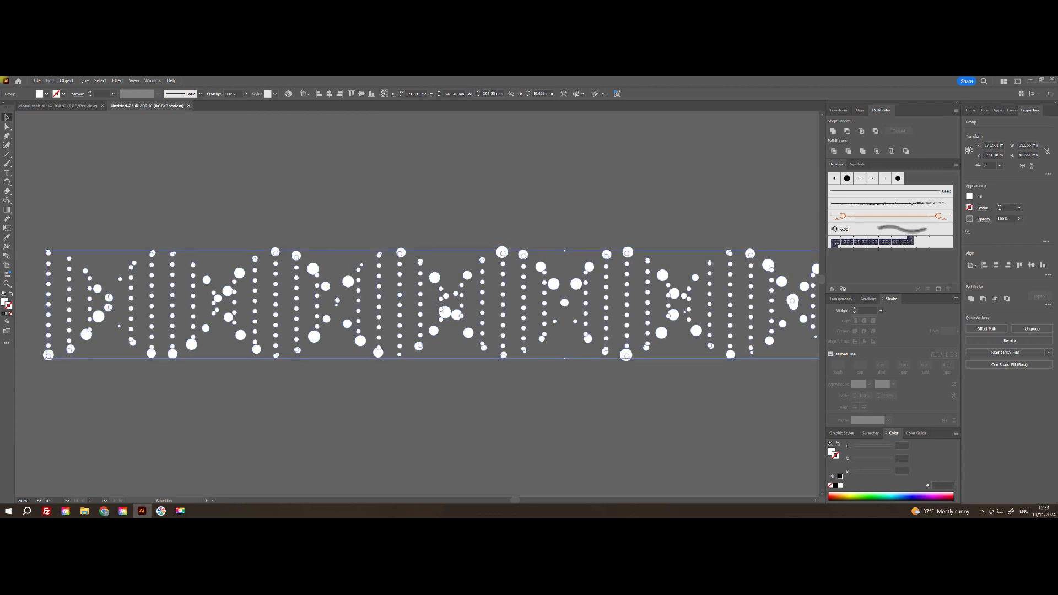
- Run the randomus script again to vary the dot sizes further with the same 20 to 120 scale range
left_click(37, 81)
mouse_move(50, 258)
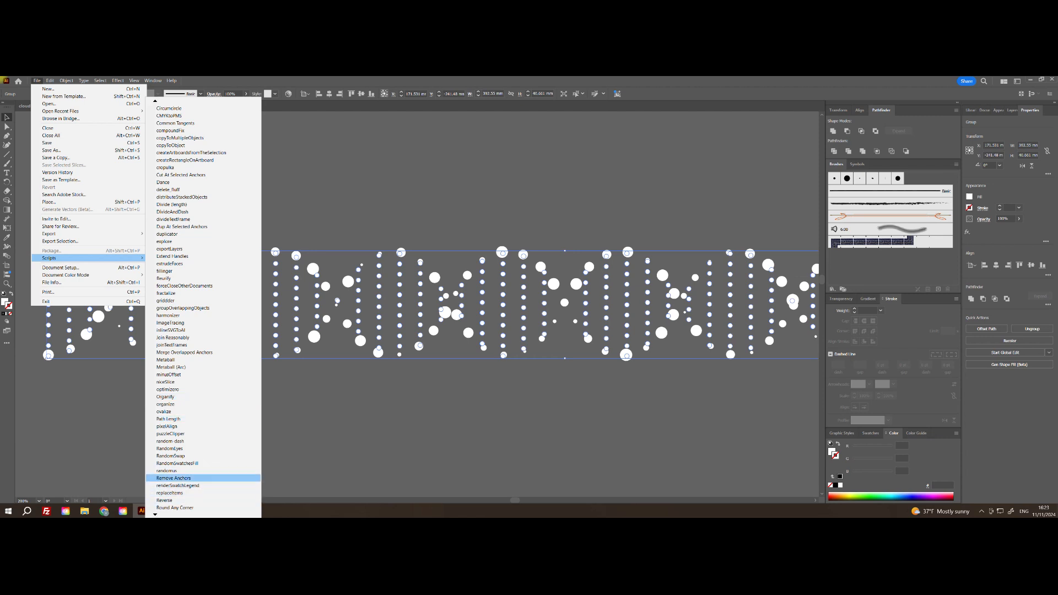
left_click(166, 471)
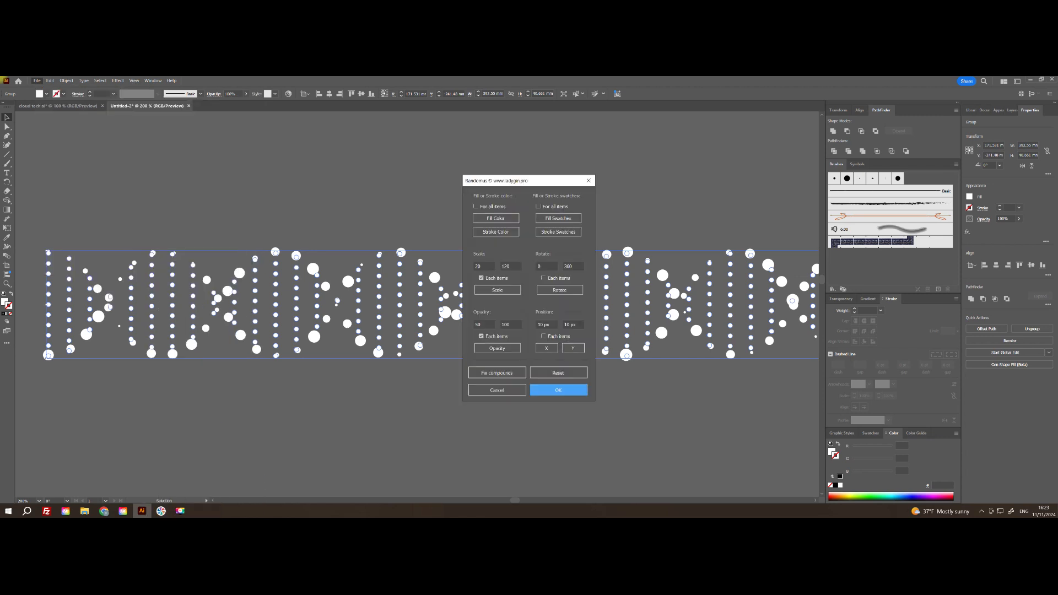
left_click(497, 290)
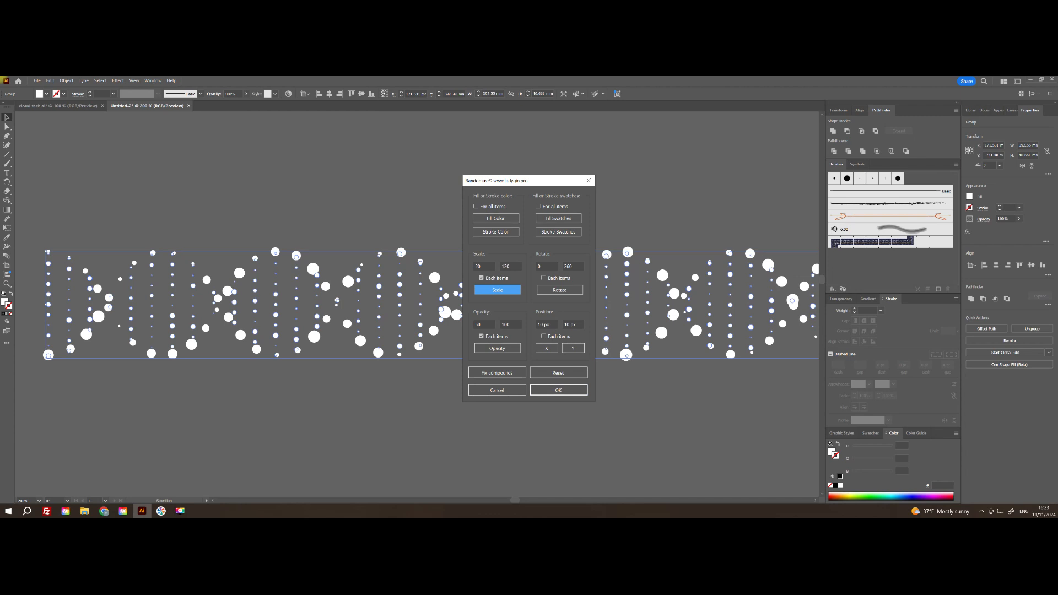
left_click(558, 390)
left_click(559, 394)
- Select all the helix dots and set their blending mode to Color Dodge
left_click_drag(558, 394, 460, 407)
key("ctrl+a")
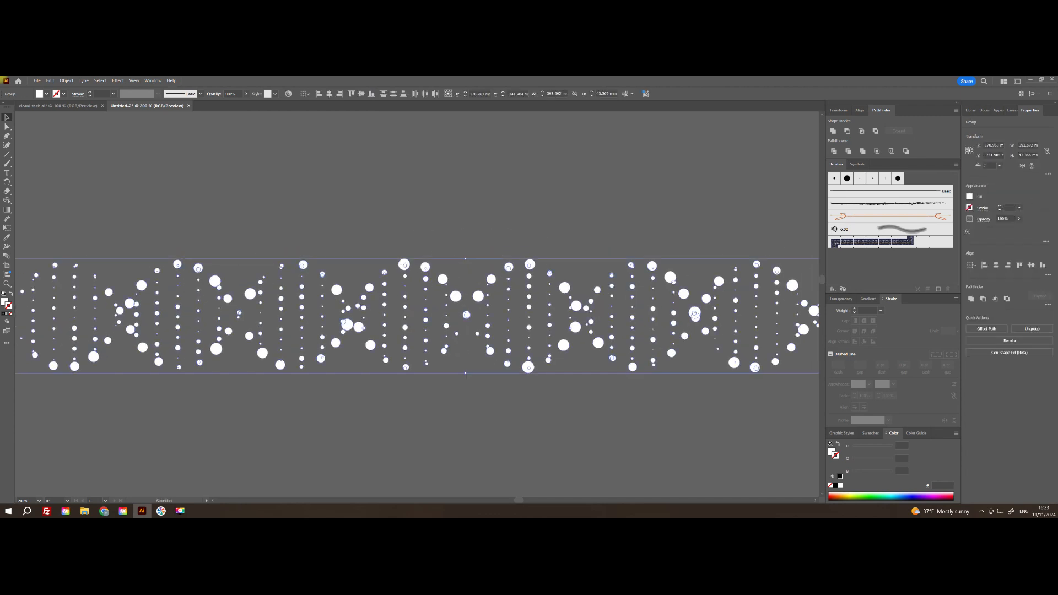
left_click(841, 298)
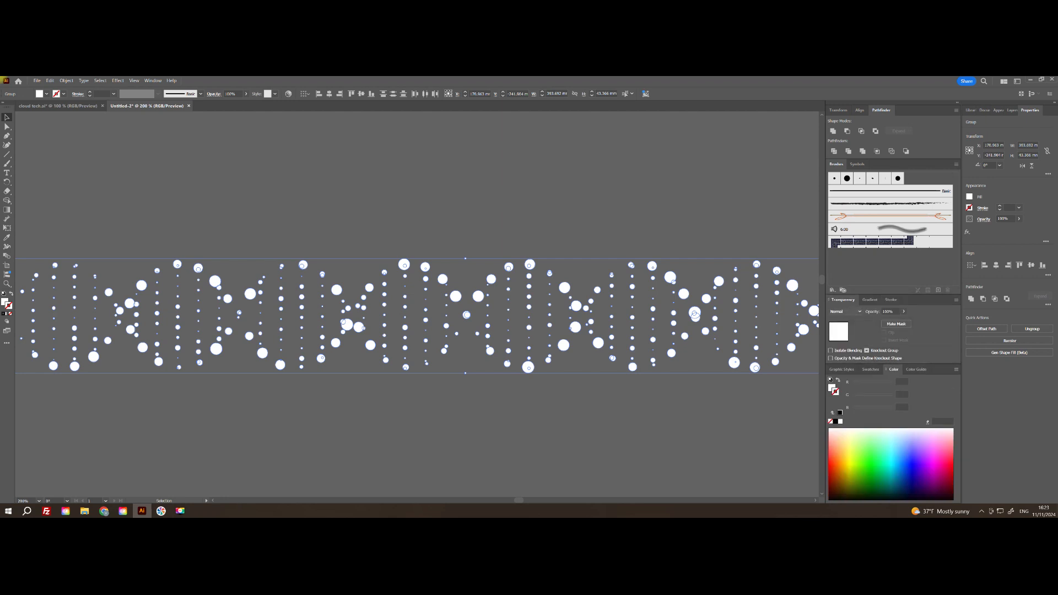
left_click(845, 311)
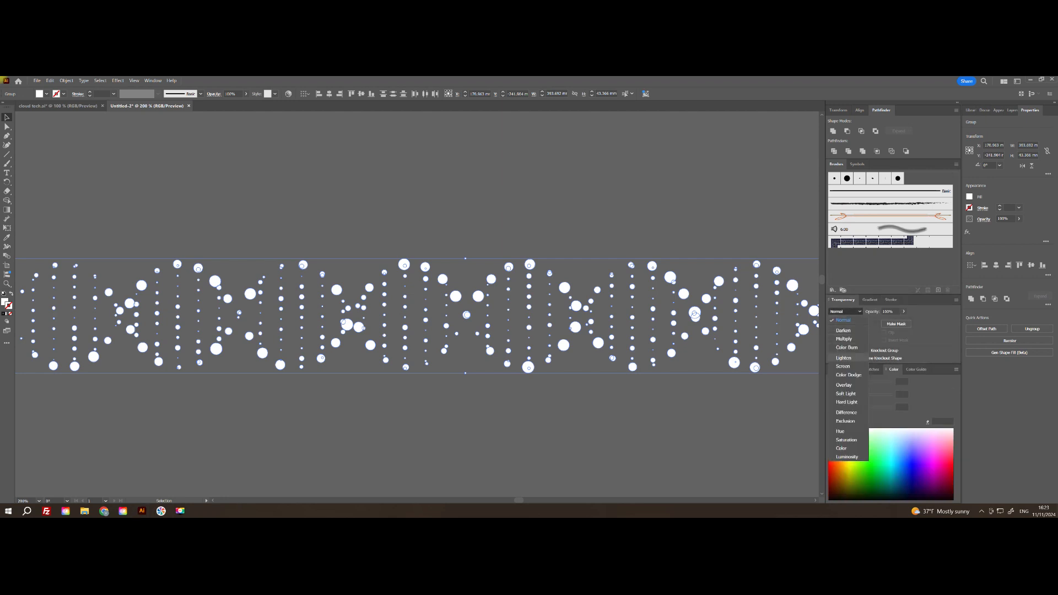
left_click(849, 375)
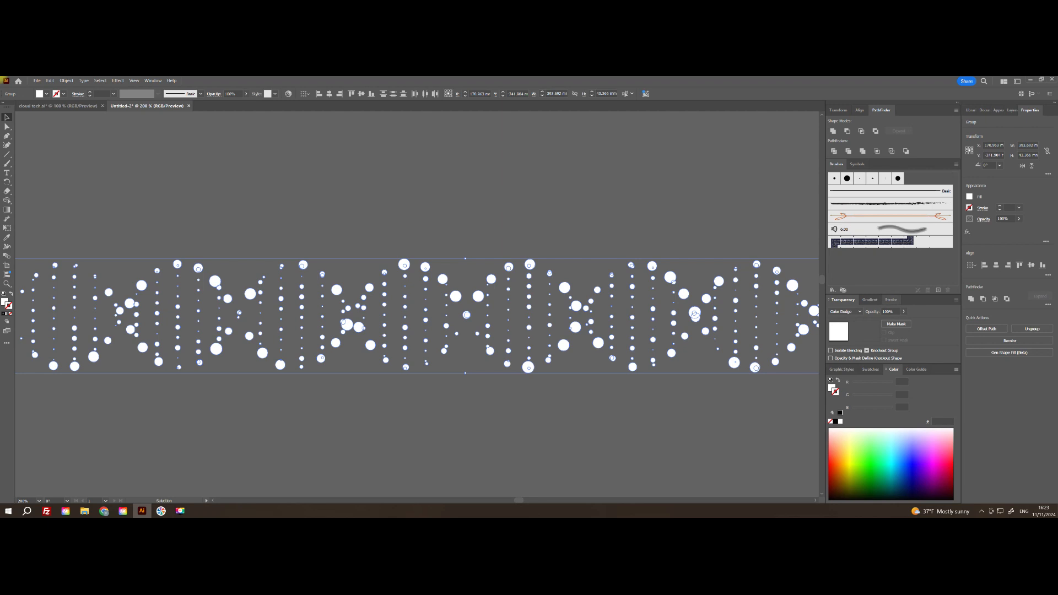
- Apply a white-to-black radial gradient to the dots' strokes, with the white stop at about 41% and the midpoint at about 29%
left_click(871, 300)
left_click(874, 312)
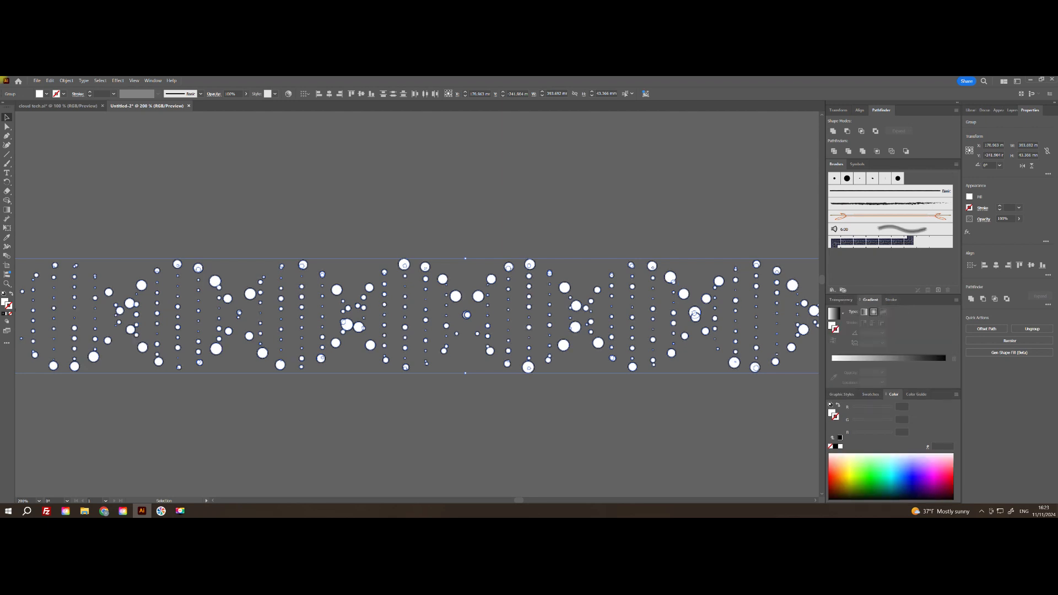
left_click(890, 363)
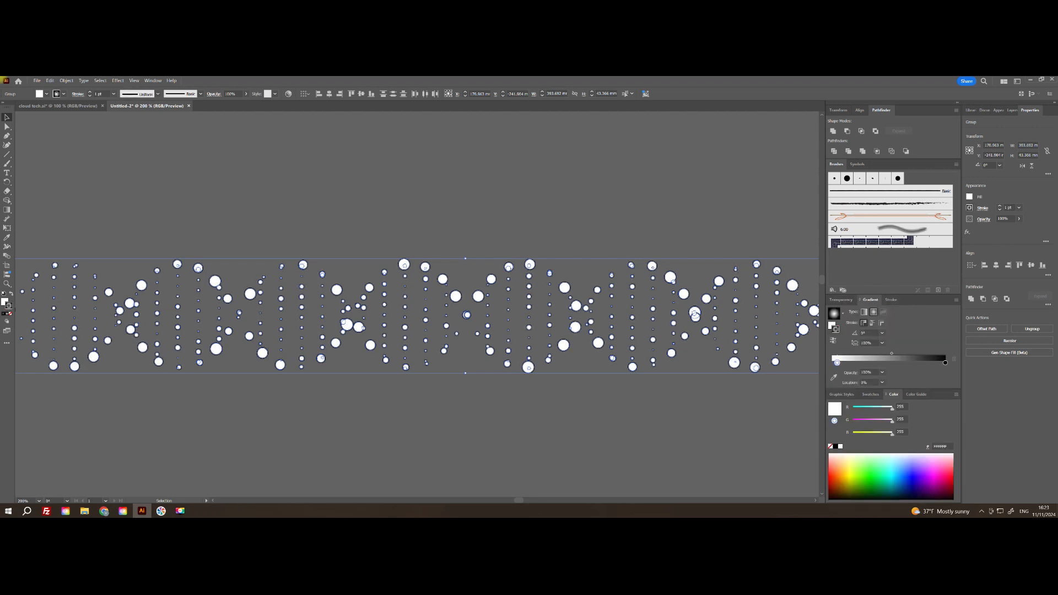
scroll(653, 341, "up", 5)
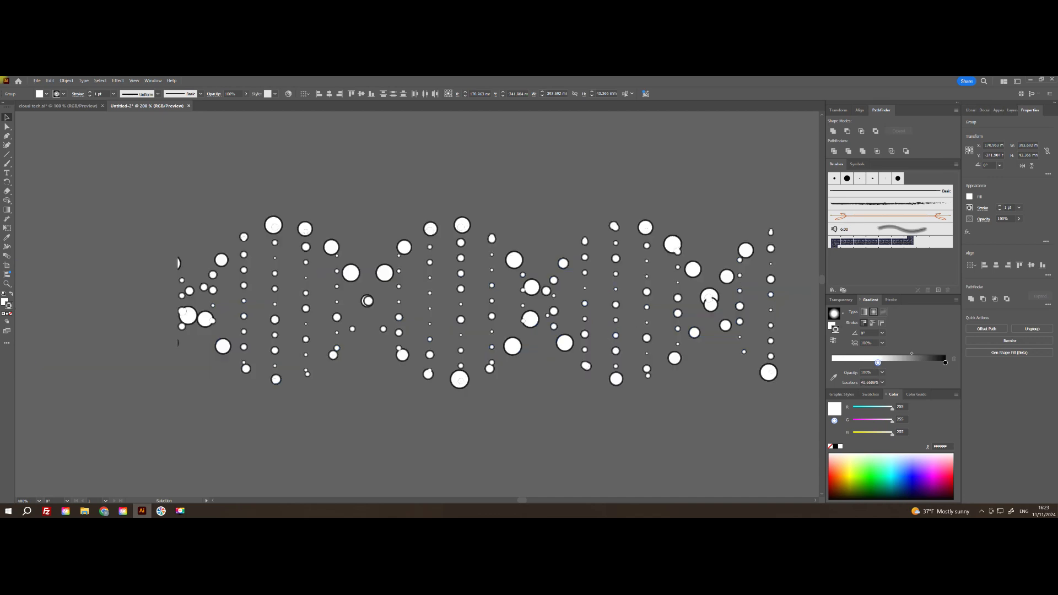
left_click_drag(912, 353, 897, 354)
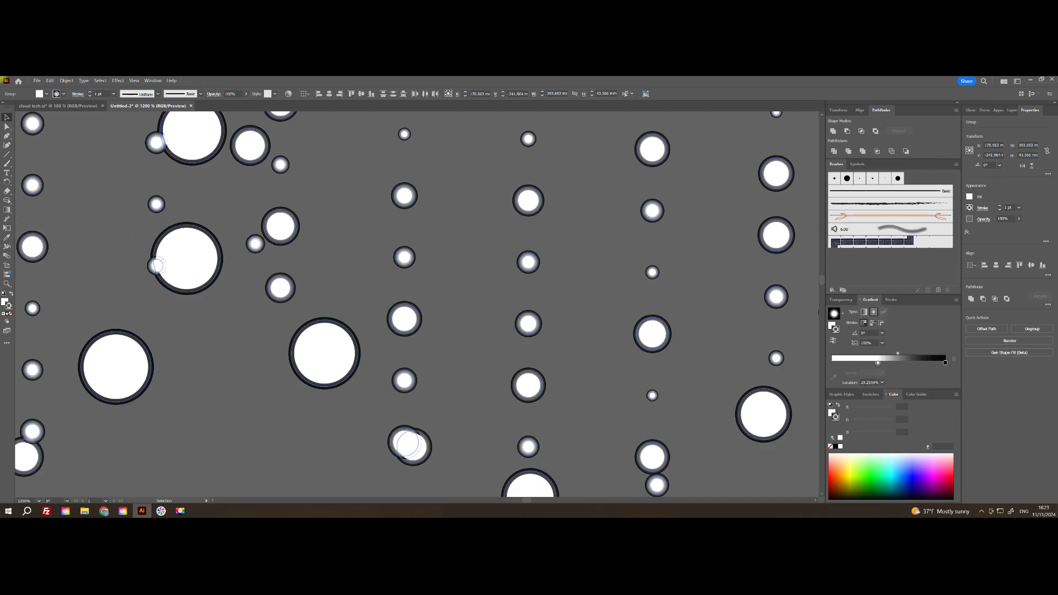
- Move the dots' white-to-black radial gradient from stroke to fill, remove the stroke, and place the white stop at about 67%
left_click(945, 362)
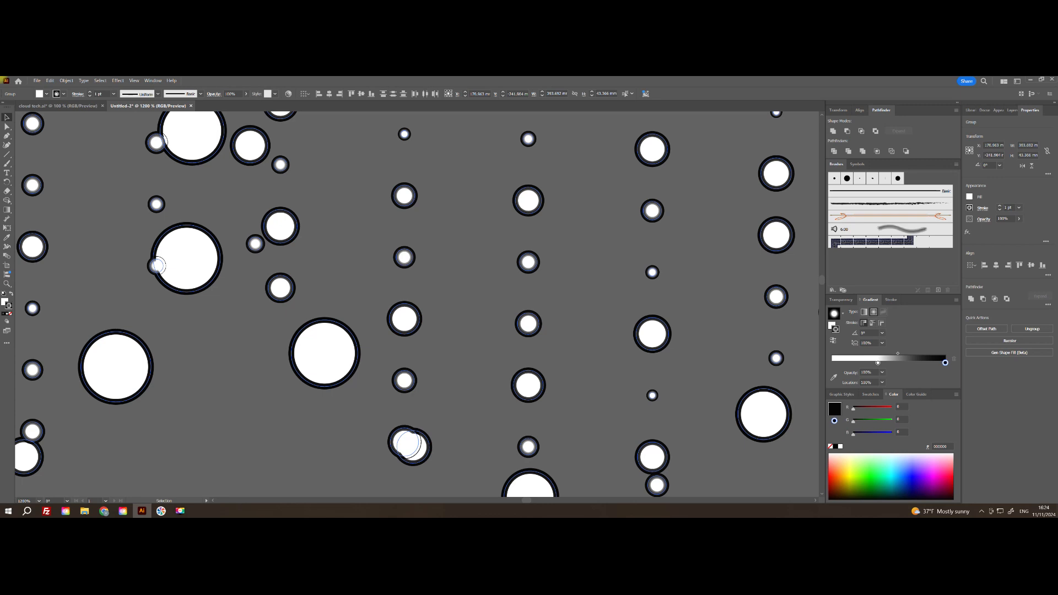
left_click_drag(878, 362, 833, 363)
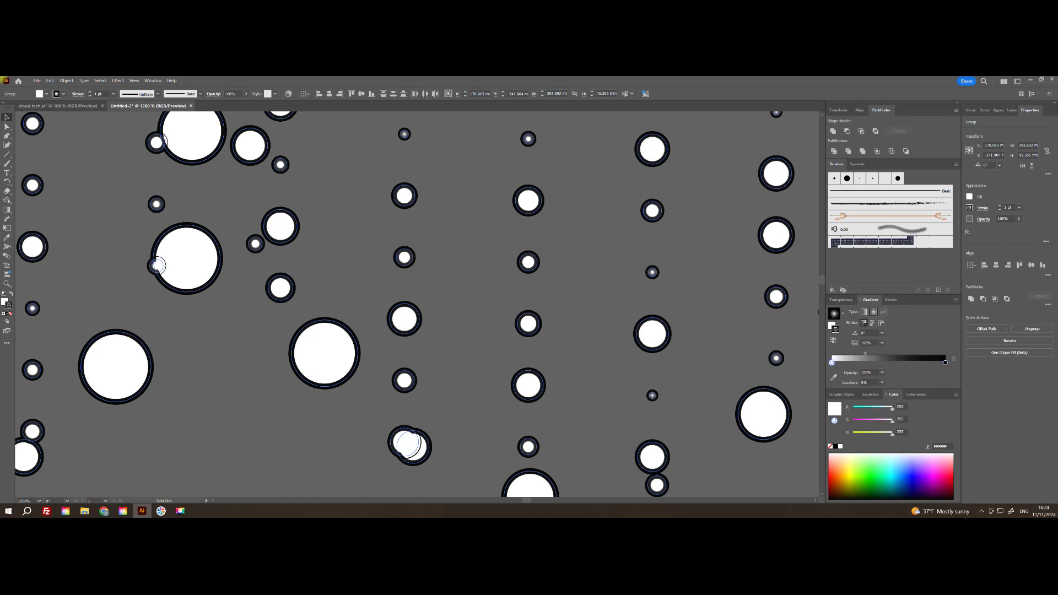
key("shift+x")
key("/")
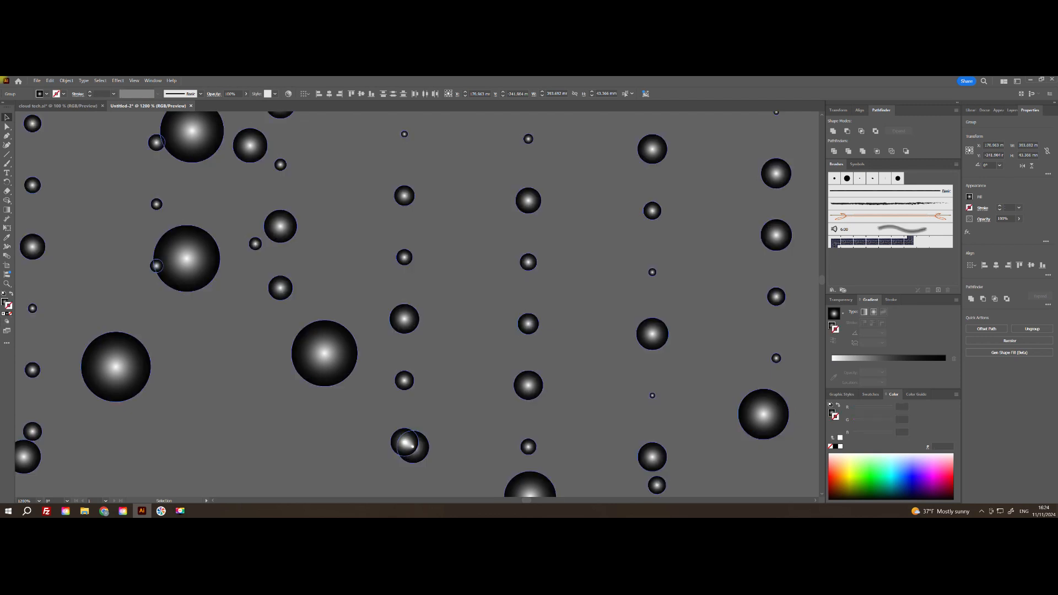
left_click_drag(832, 363, 909, 363)
left_click(745, 335)
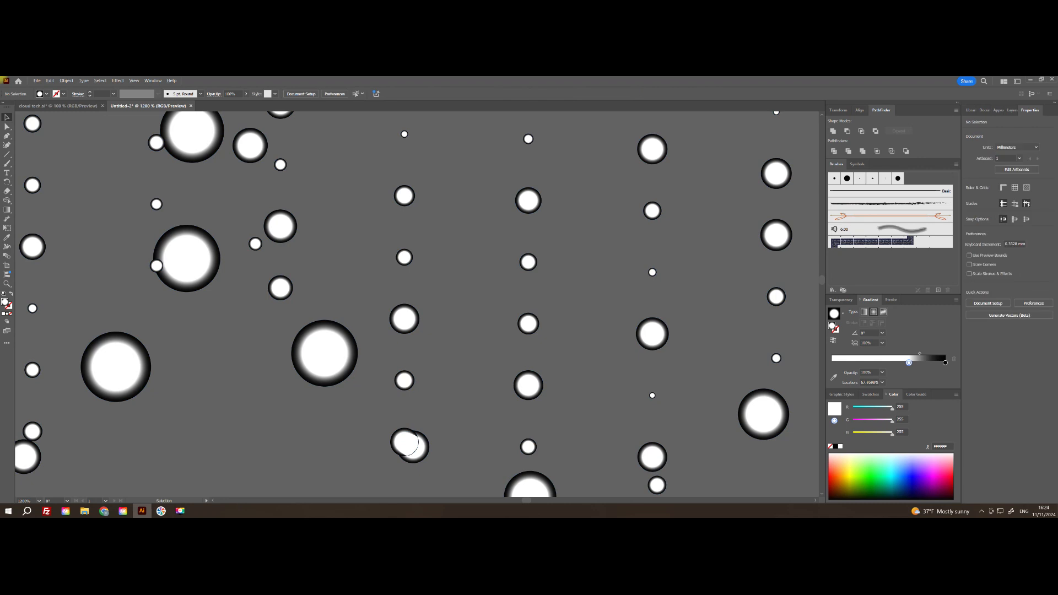
- Move the dark blue gradient rectangle behind the dotted helix so that it serves as the background
scroll(745, 335, "down", 4)
left_click_drag(660, 196, 736, 141)
scroll(634, 247, "down", 3)
scroll(508, 237, "down", 1)
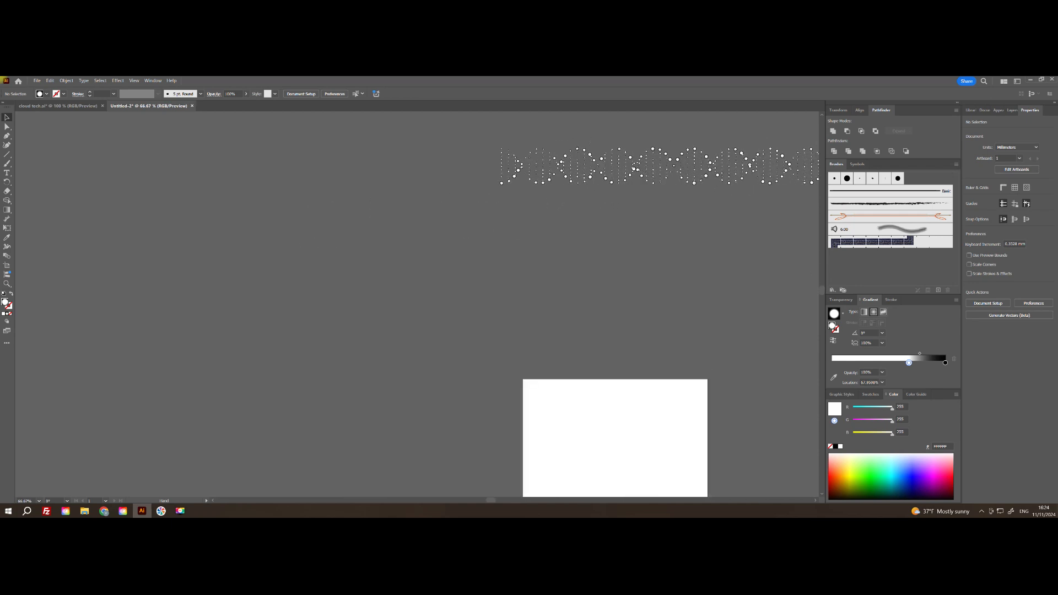
left_click_drag(663, 228, 601, 176)
scroll(454, 278, "down", 1)
left_click_drag(26, 361, 343, 288)
scroll(489, 248, "up", 5)
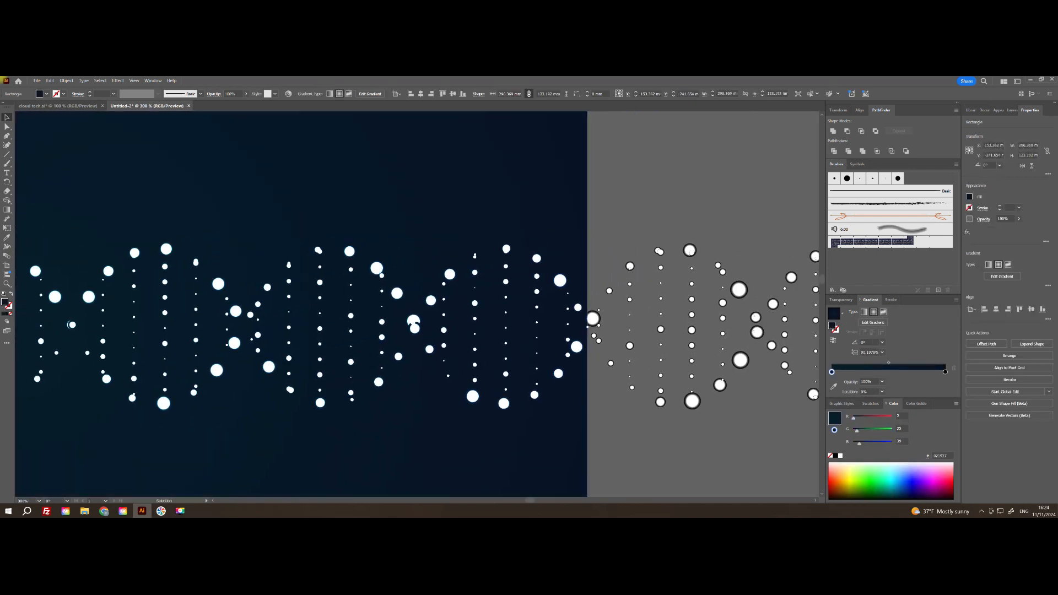
- Set the blending mode of the helix dots over the dark rectangle to Normal
left_click(415, 325)
left_click(841, 300)
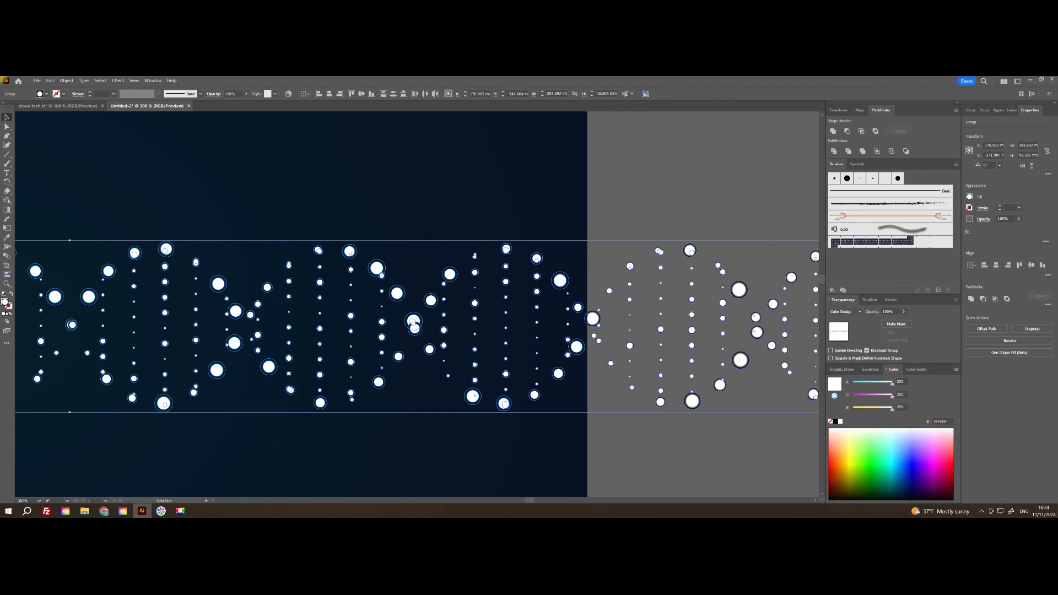
left_click(845, 311)
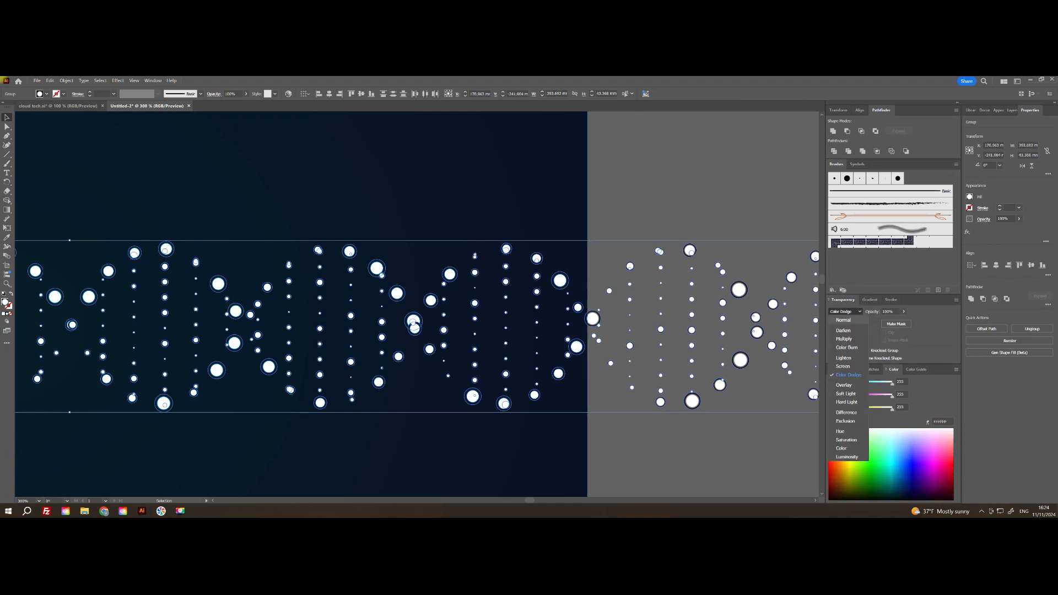
left_click(843, 320)
left_click(661, 216)
scroll(542, 277, "up", 3)
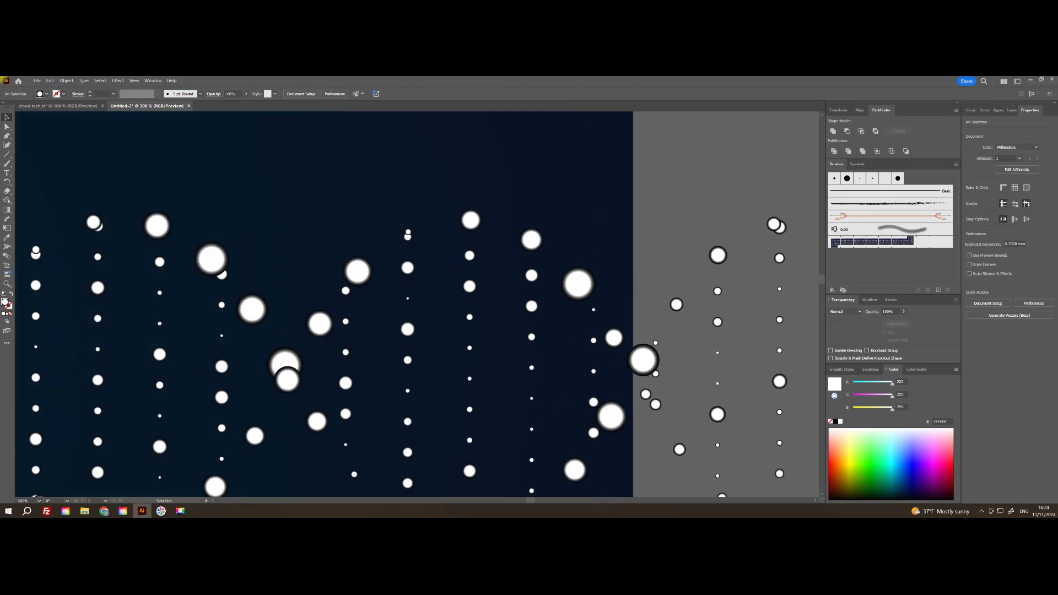
- Select only the group of large strand dots and set its blending mode to Color Dodge
left_click_drag(600, 286, 604, 253)
key("ctrl+z")
left_click(844, 311)
left_click(842, 375)
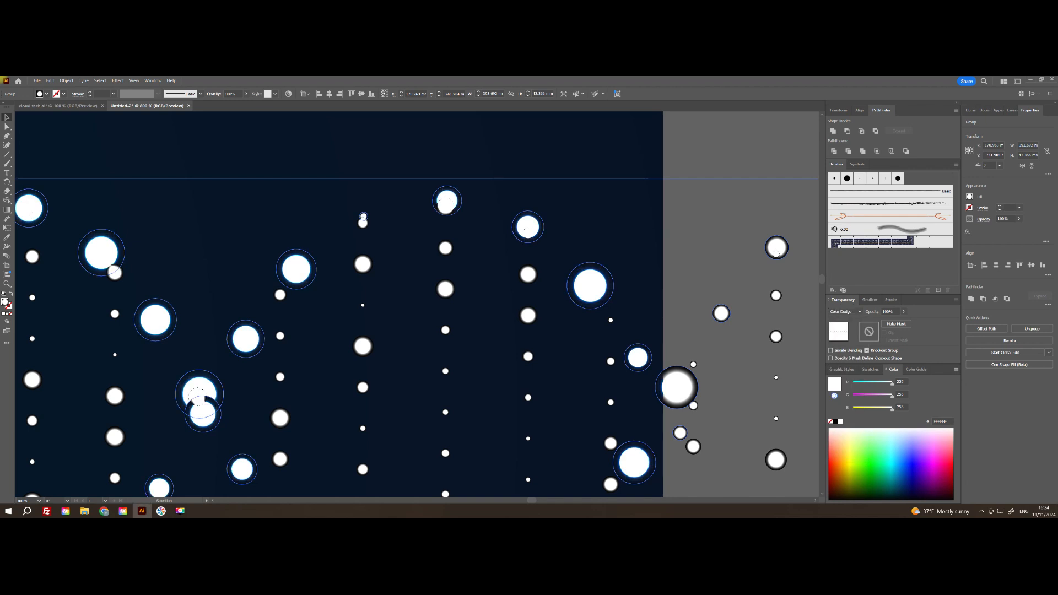
- Recolor the white gradient stop of the strand dots with a very light gray swatch for a bright blue glow
left_click(870, 299)
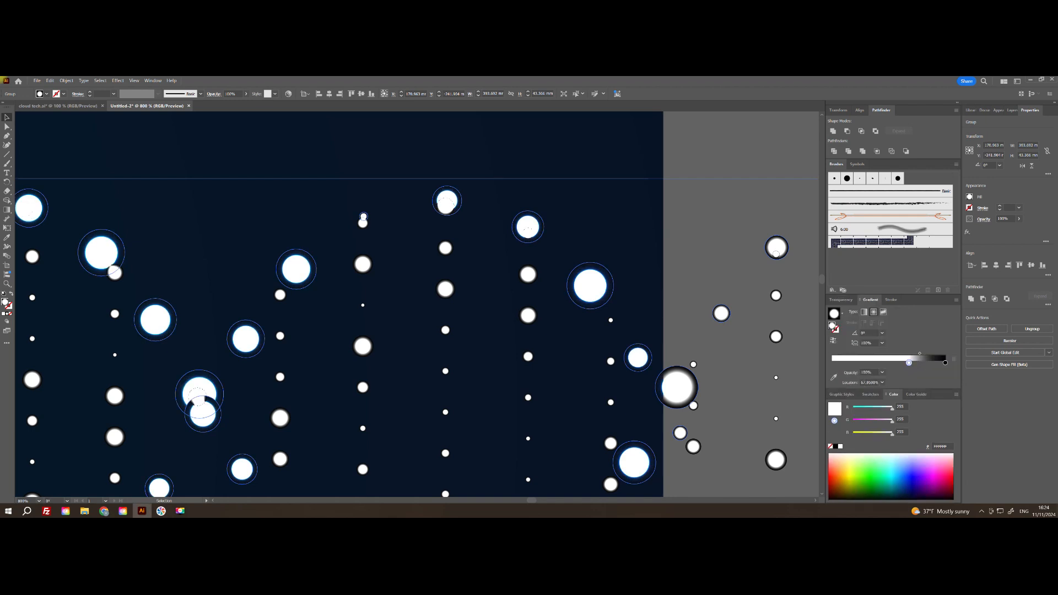
left_click(871, 394)
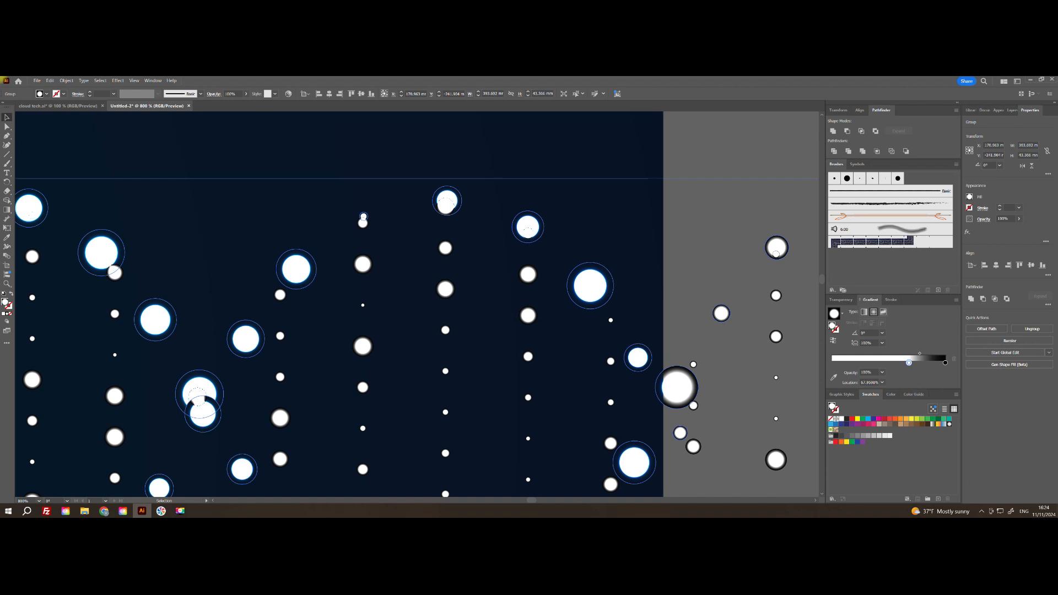
left_click_drag(869, 436, 909, 362)
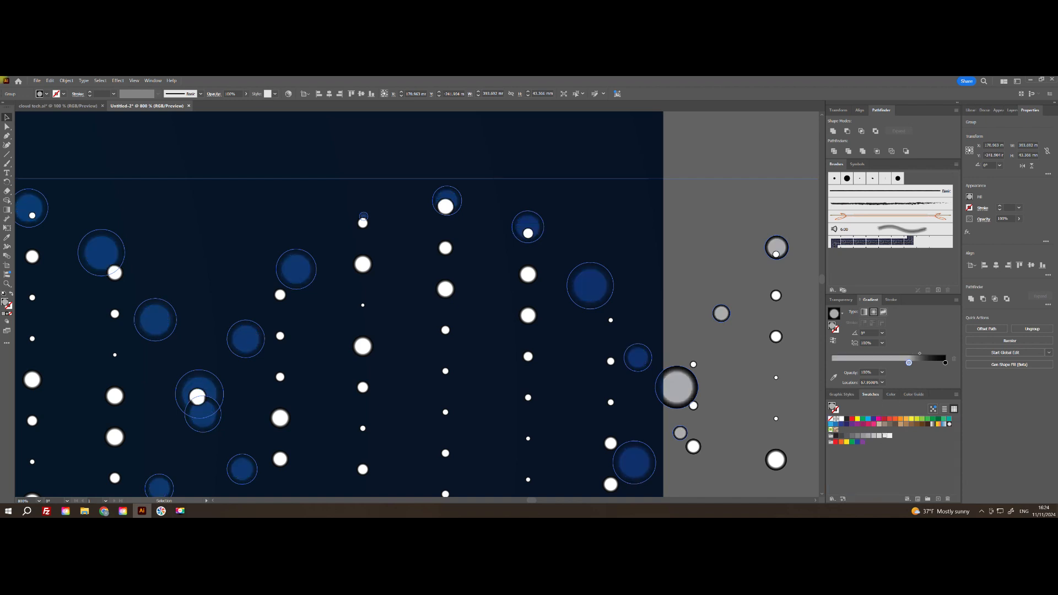
left_click_drag(885, 436, 909, 363)
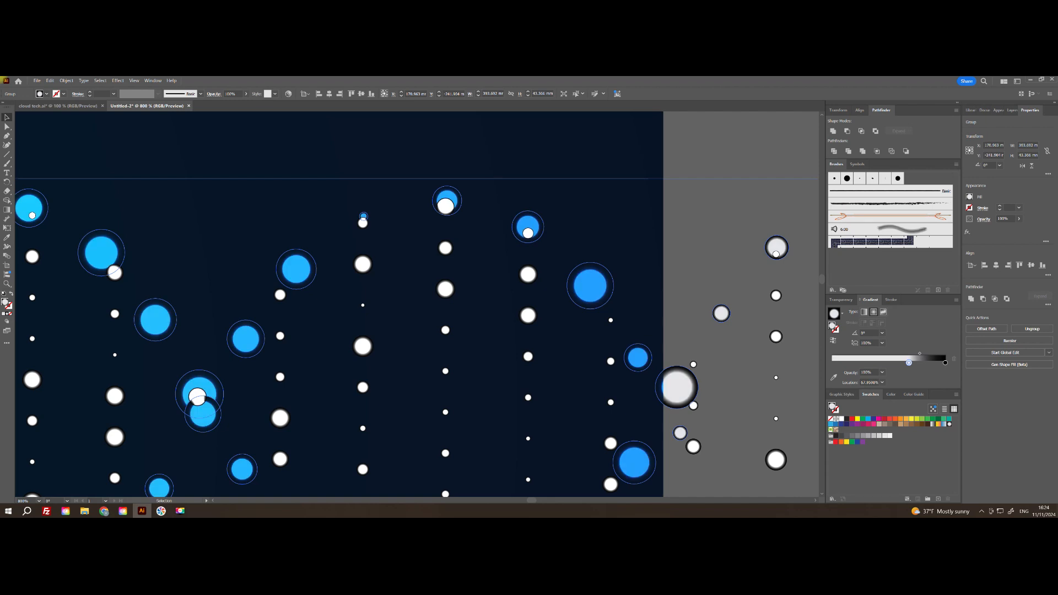
left_click(733, 237)
- Select the group of rung dots and set its blending mode to Color Dodge
left_click(528, 274)
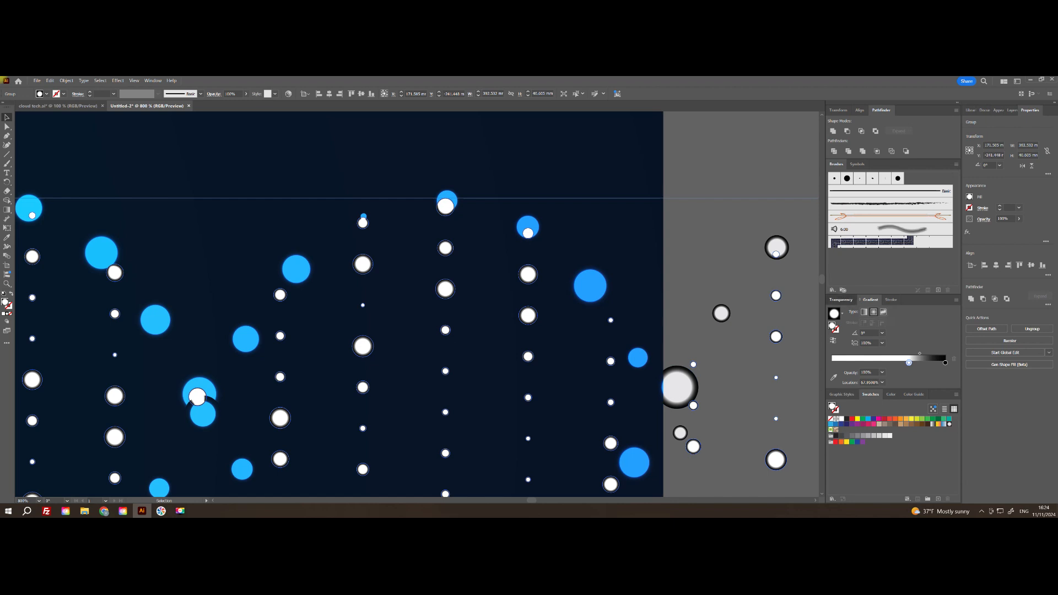
left_click(841, 300)
left_click(845, 312)
left_click(846, 375)
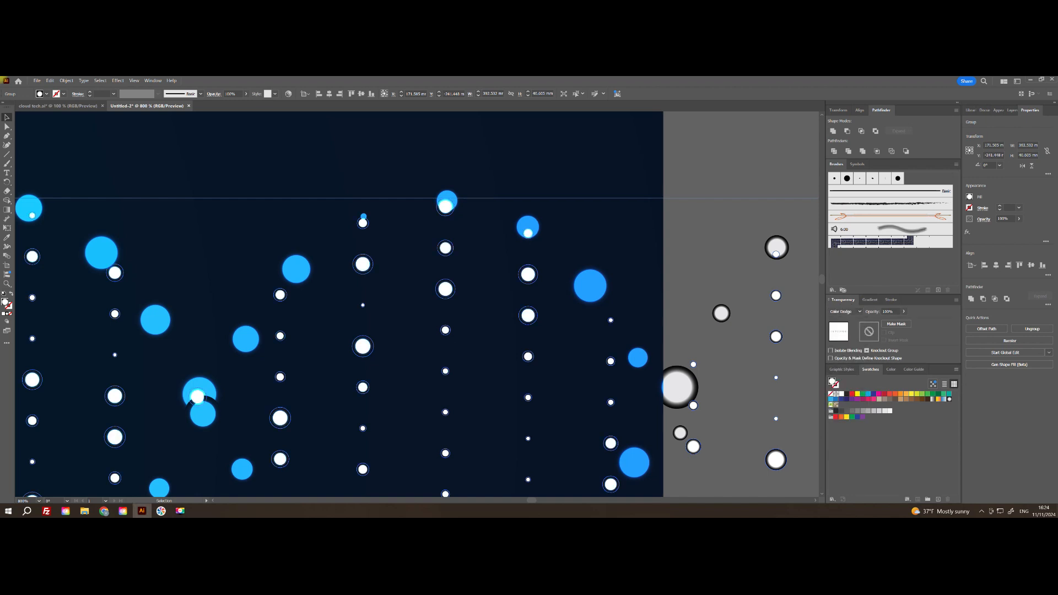
- Recolor the white gradient stop of the rung dots with the same very light gray swatch
left_click(870, 300)
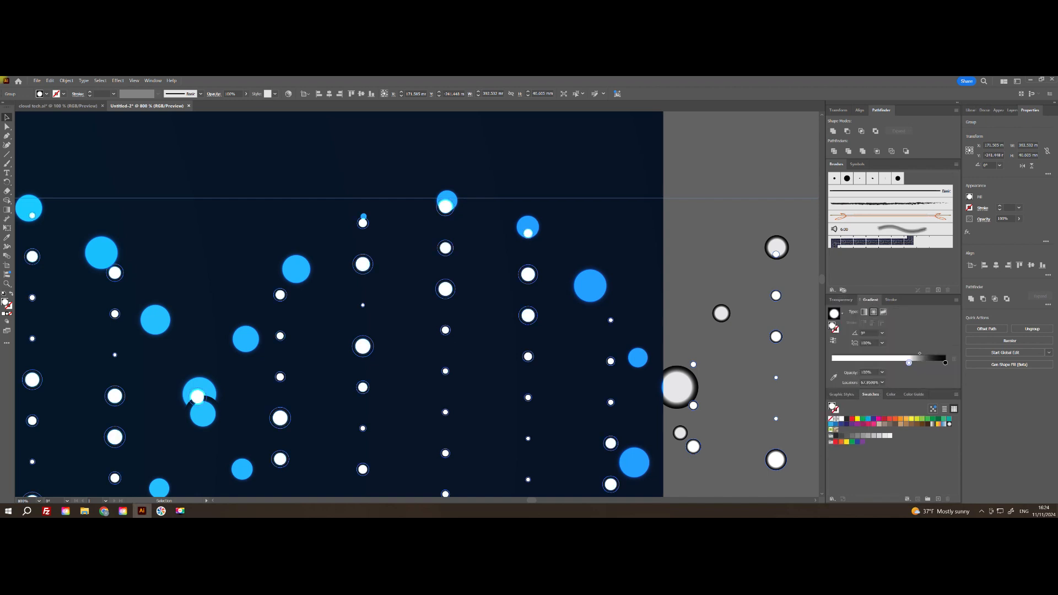
left_click_drag(874, 435, 945, 364)
left_click_drag(873, 436, 909, 362)
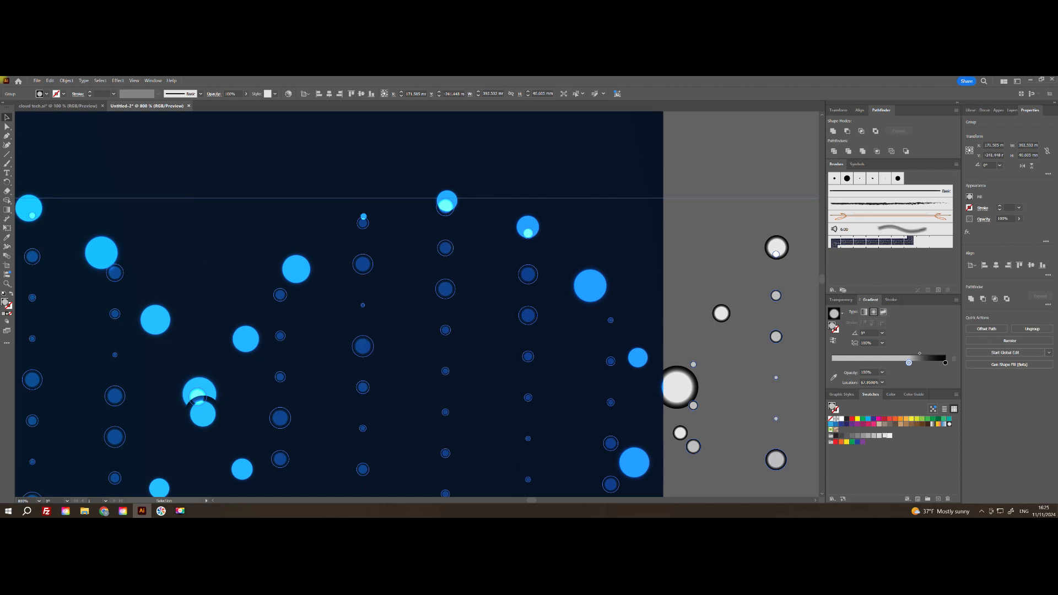
left_click_drag(885, 435, 908, 363)
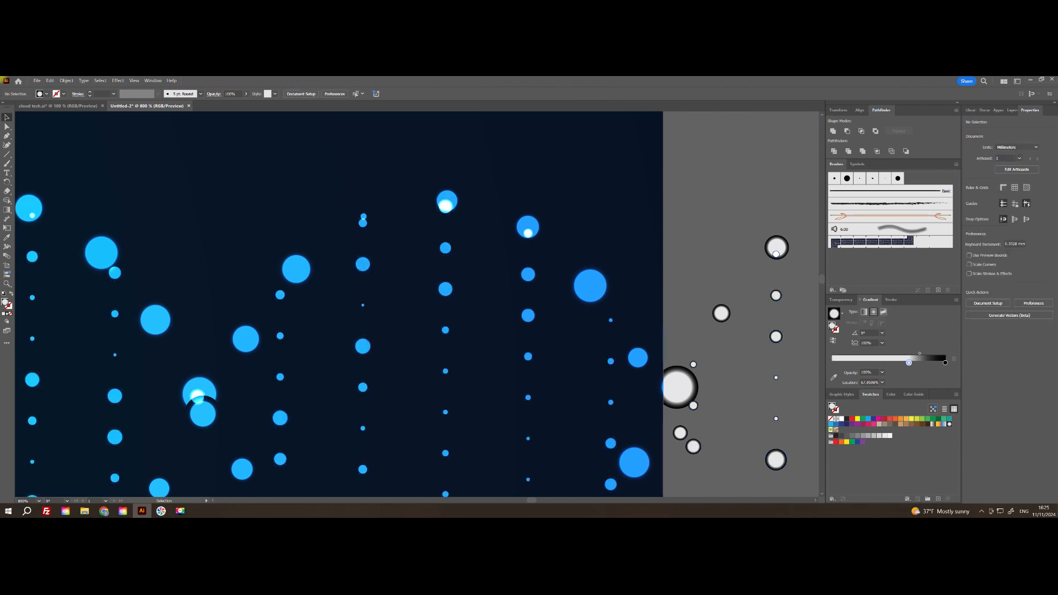
- Soften the rung and strand dots' radial gradients by moving the light stop toward the centre and the midpoint toward black
left_click_drag(907, 363, 886, 363)
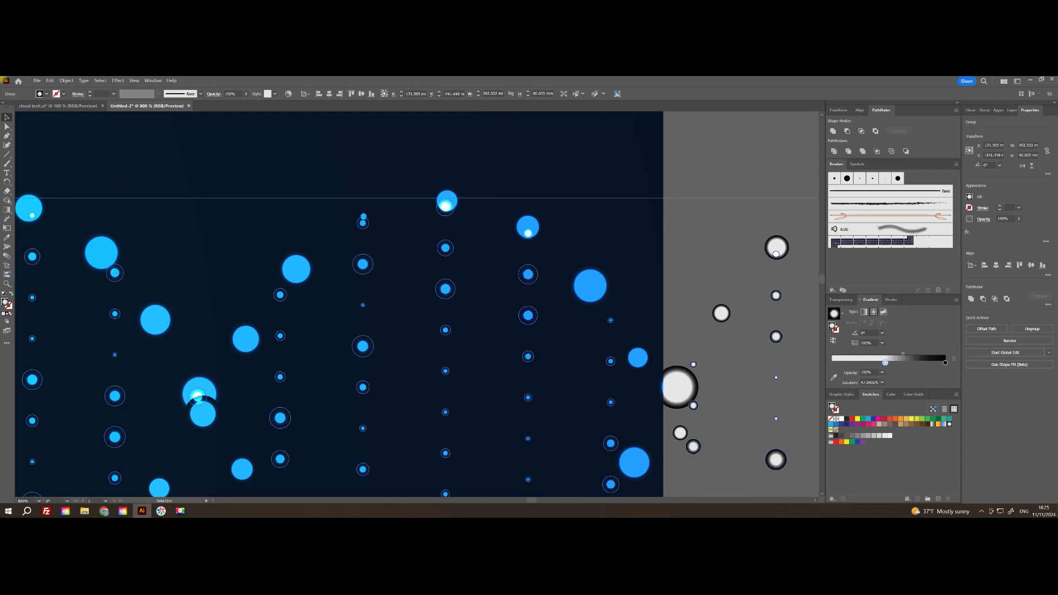
left_click(901, 353)
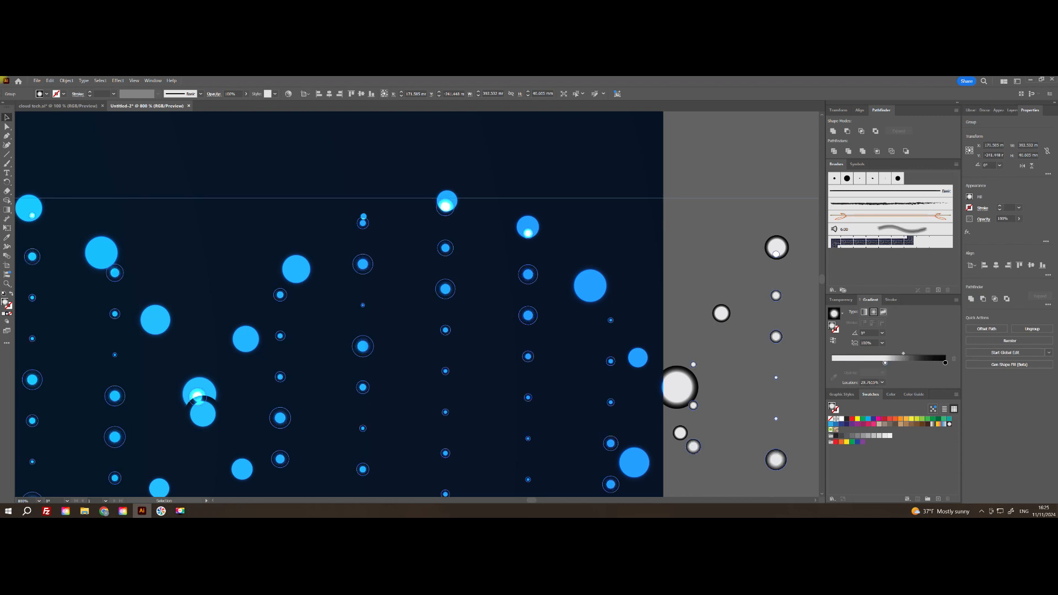
left_click_drag(901, 353, 931, 354)
left_click(717, 300)
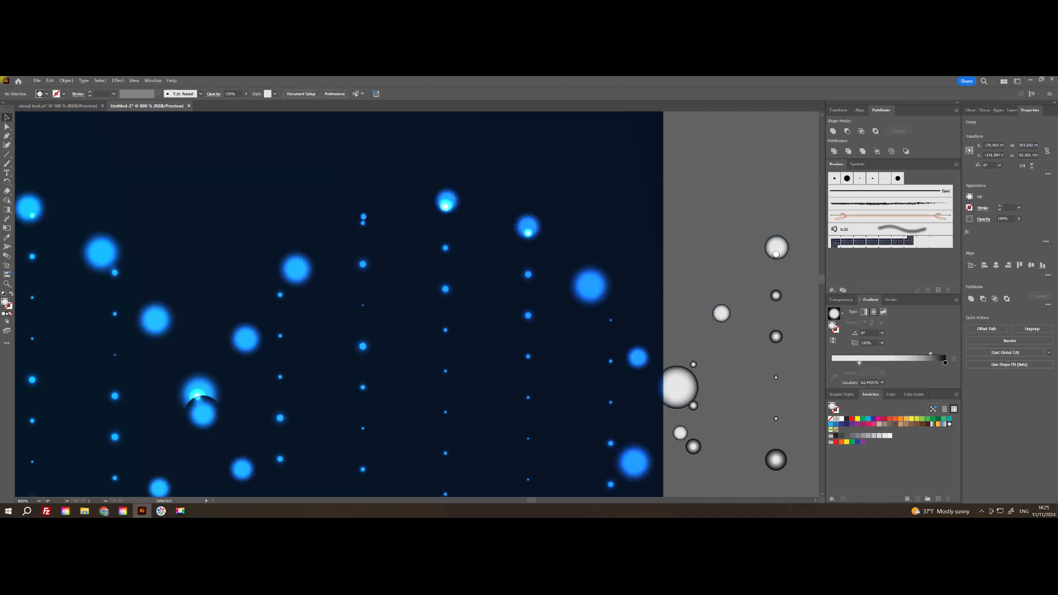
- Select the strand dots and rung dots together and group them into one helix object
scroll(717, 300, "down", 2)
left_click_drag(64, 297, 591, 308)
scroll(591, 308, "down", 2)
left_click_drag(678, 277, 429, 267)
scroll(565, 285, "down", 1)
left_click(674, 292)
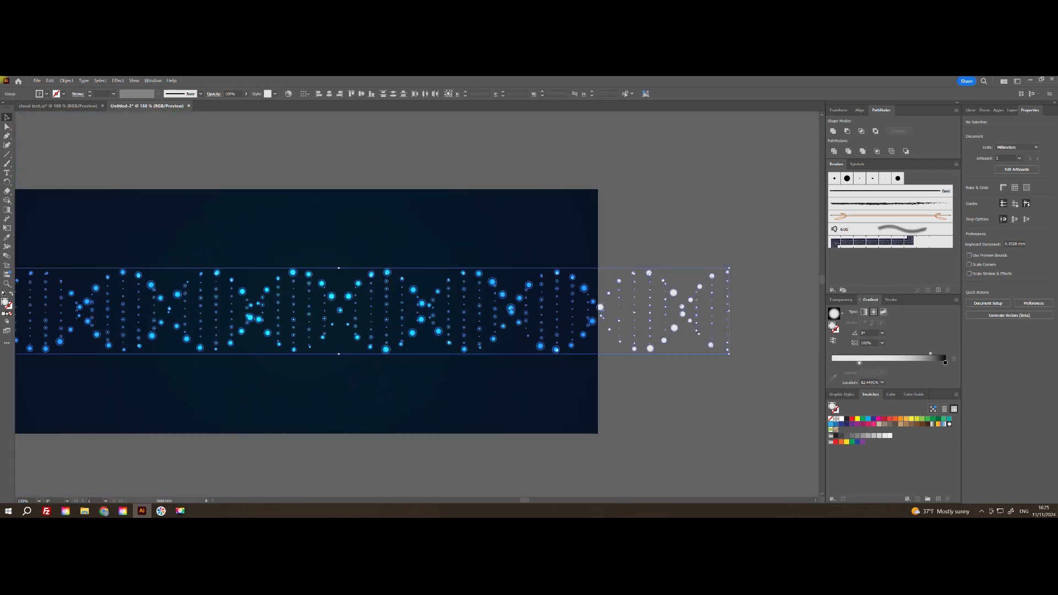
right_click(675, 294)
left_click(693, 390)
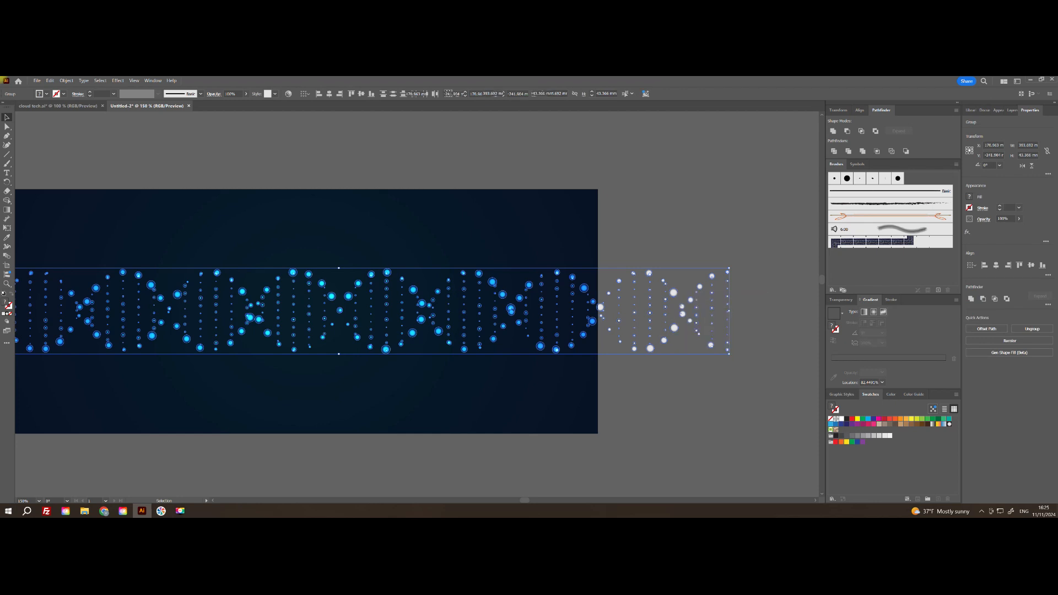
- Rotate the helix 90° to stand vertically over the left part of the rectangle and scale it to about 242 mm tall
scroll(741, 278, "down", 2)
left_click_drag(737, 274, 534, 201)
left_click_drag(582, 234, 463, 267)
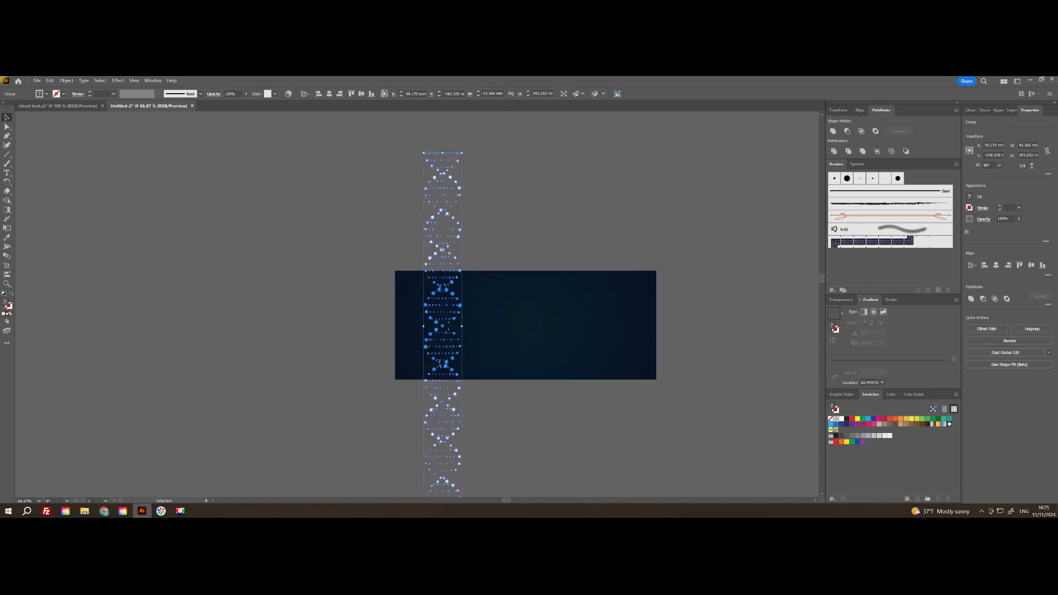
left_click_drag(443, 153, 435, 220)
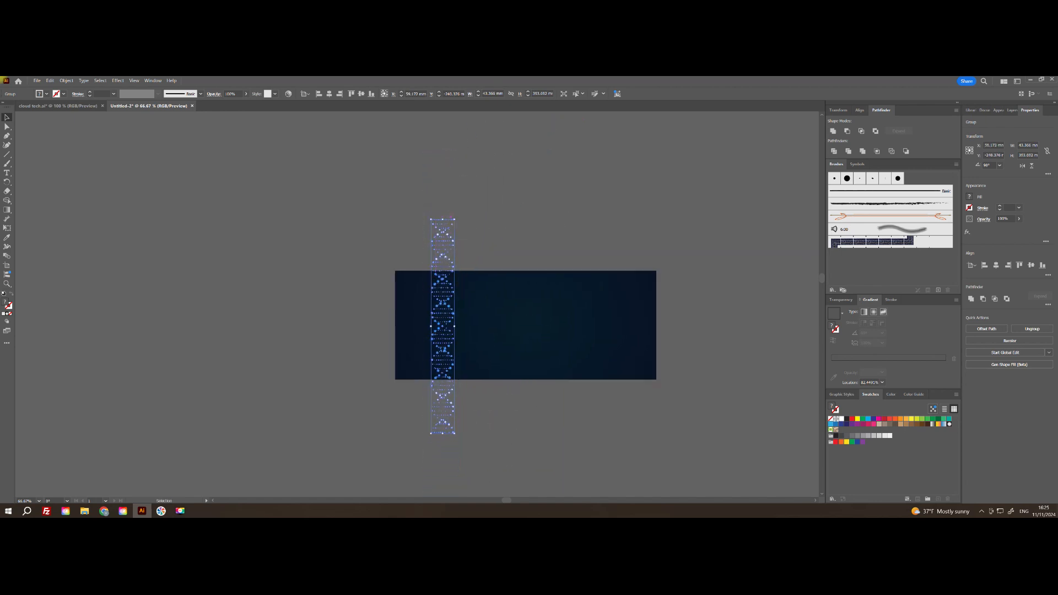
left_click(486, 242)
- Duplicate the vertical helix onto the right half of the rectangle and enlarge the copy to about 113 mm wide
scroll(450, 322, "up", 1)
scroll(450, 321, "up", 1)
left_click_drag(496, 233, 461, 256)
scroll(354, 270, "down", 2)
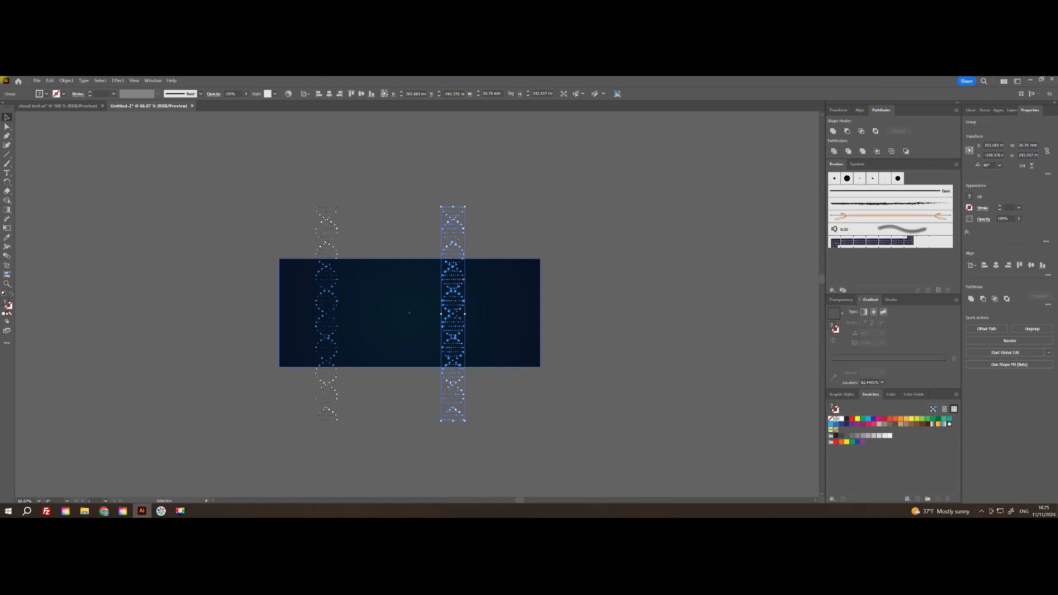
left_click_drag(465, 314, 503, 314)
- Set the enlarged helix copy's opacity to 10%
left_click(842, 300)
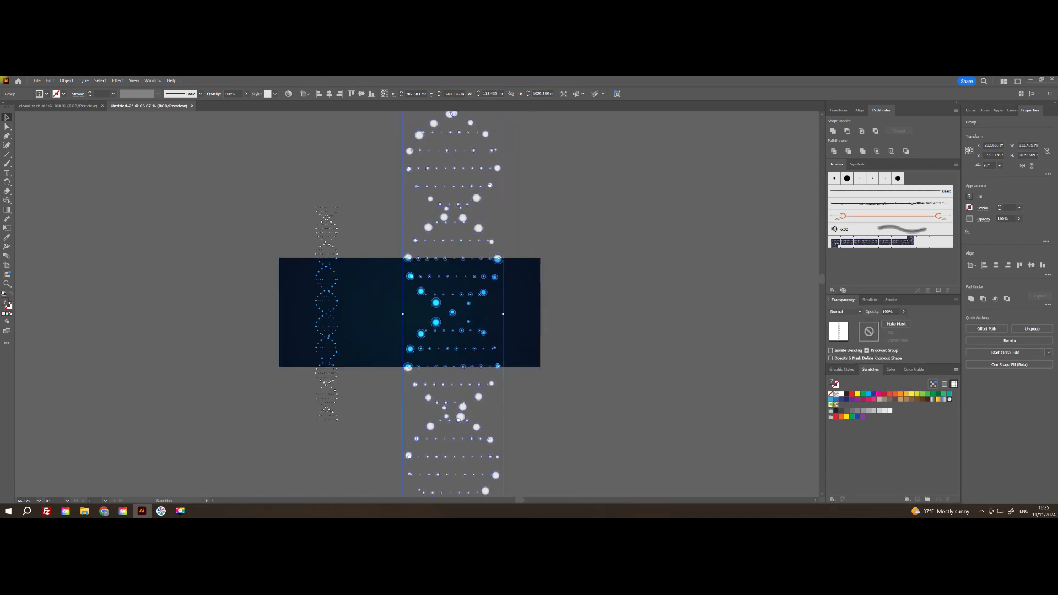
type("10")
key("Return")
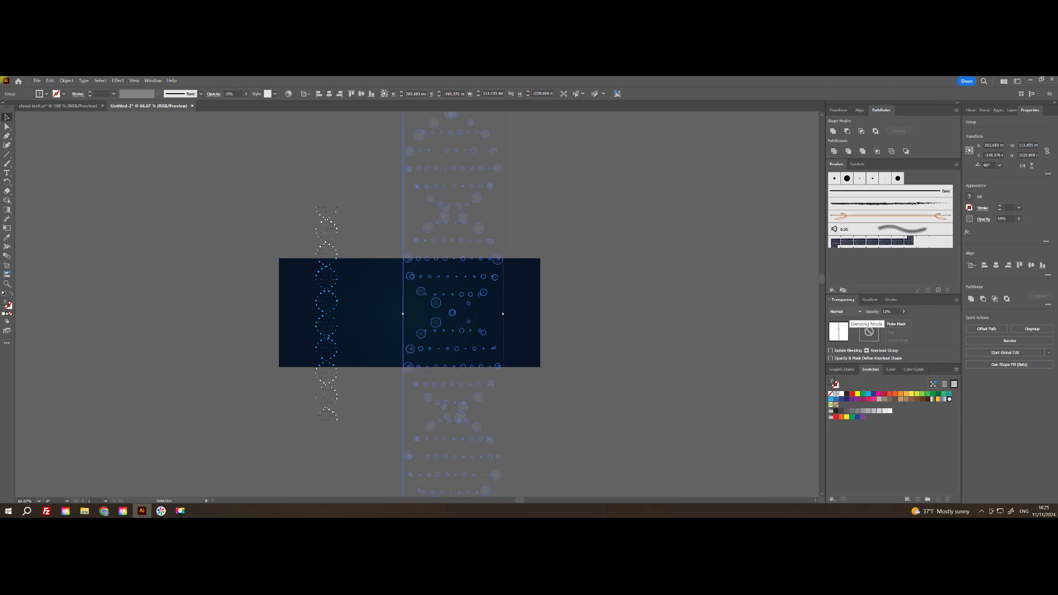
left_click(634, 317)
- Duplicate the faint helix onto the left half of the rectangle, enlarge it to about 179 mm wide, and shift it vertically
scroll(437, 283, "up", 2)
scroll(444, 322, "down", 1)
scroll(440, 319, "down", 1)
left_click_drag(440, 318, 285, 318)
left_click_drag(386, 335, 429, 334)
left_click_drag(417, 204, 398, 319)
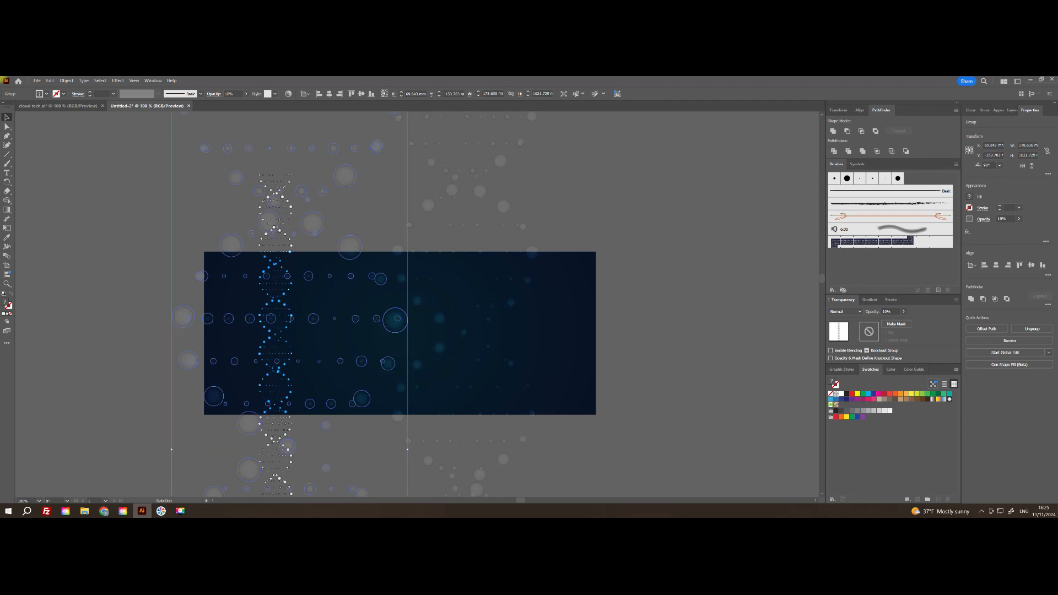
key("Return")
key("ctrl+shift+a")
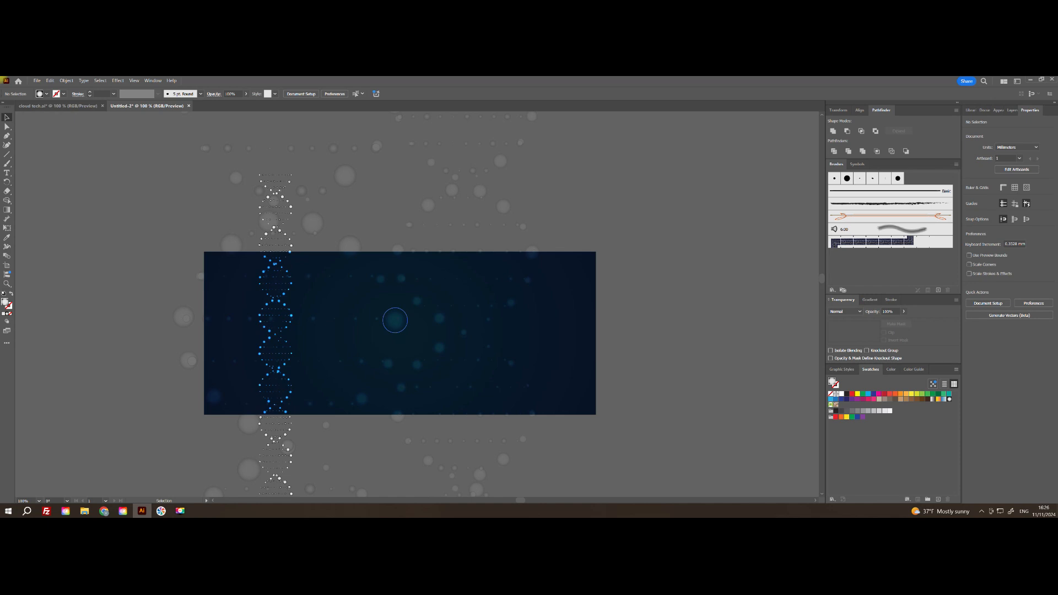
- Set the opacity of the largest faint helix to 15%
left_click(439, 319)
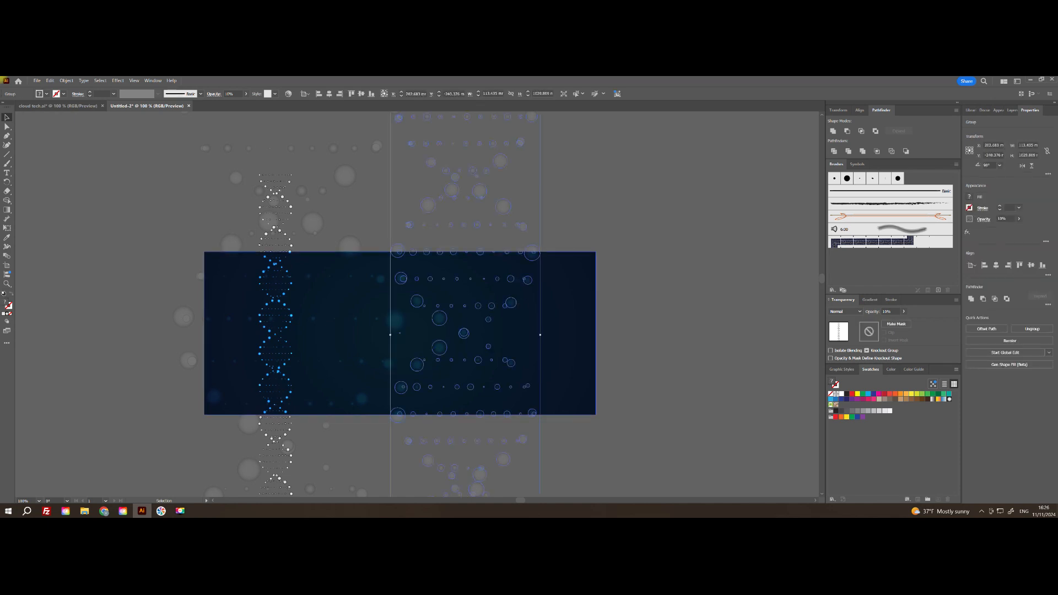
left_click(394, 321)
type("15")
left_click(656, 322)
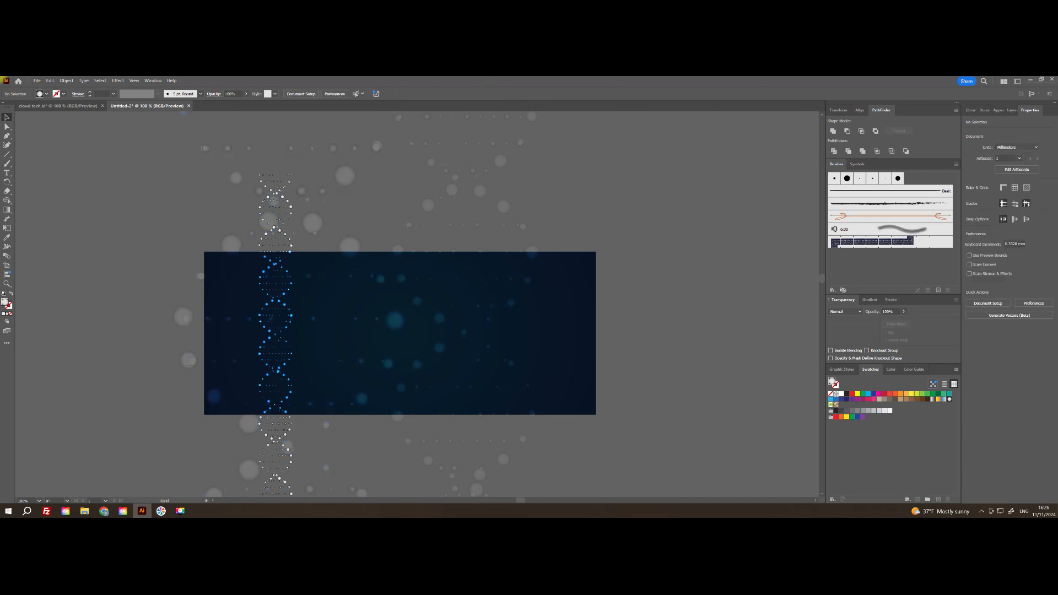
- Duplicate the small bright helix near the rectangle's left edge and scale the copy down to slightly taller than the rectangle
left_click_drag(606, 325, 513, 331)
left_click_drag(196, 317, 159, 312)
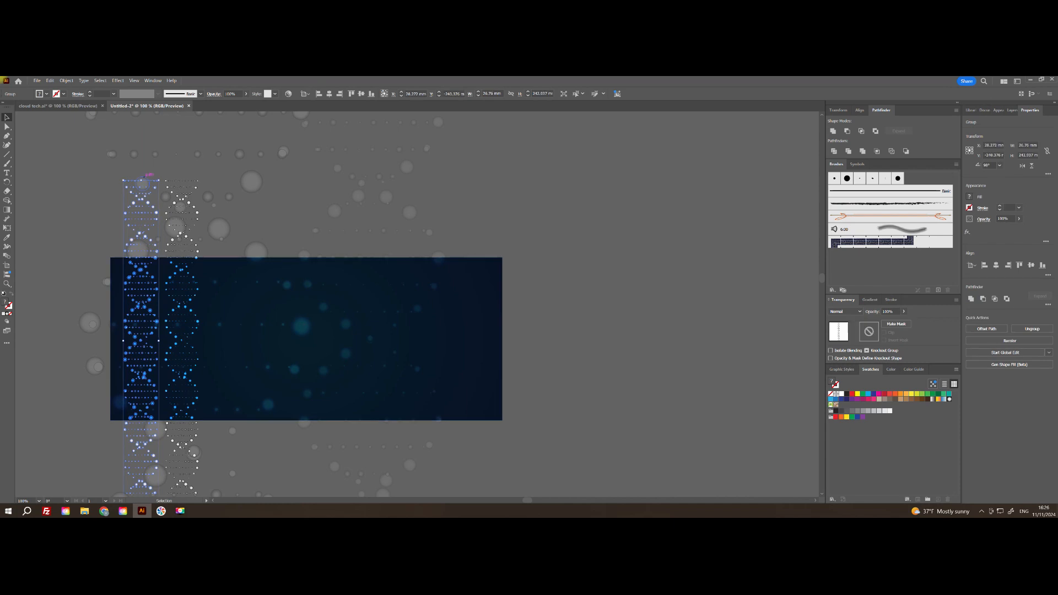
left_click_drag(159, 180, 152, 241)
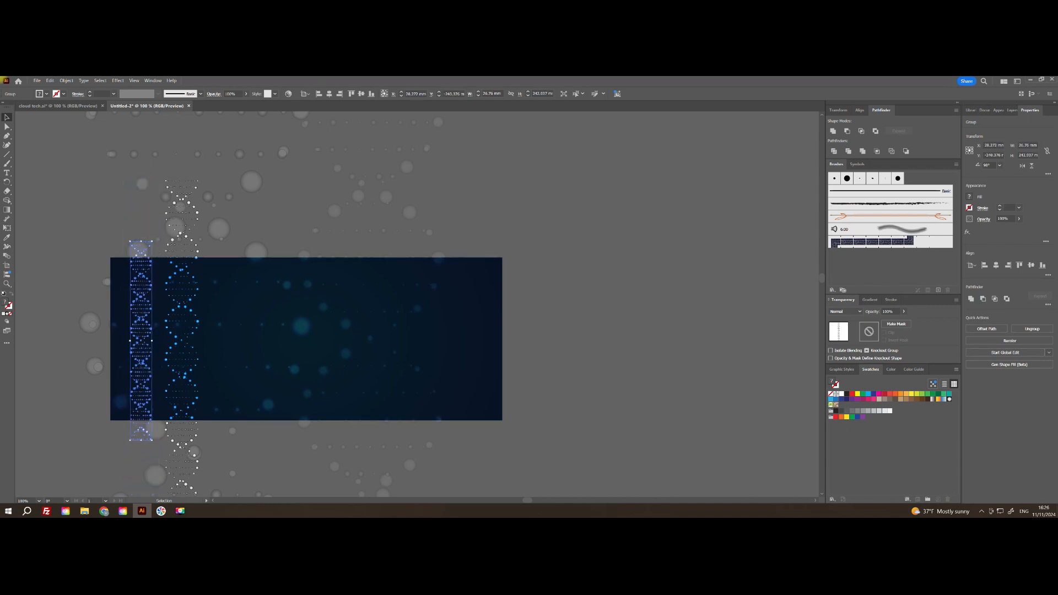
- Set the small helix copy's opacity to 5%
type("5")
key("Return")
left_click(61, 298)
left_click_drag(128, 329, 206, 313)
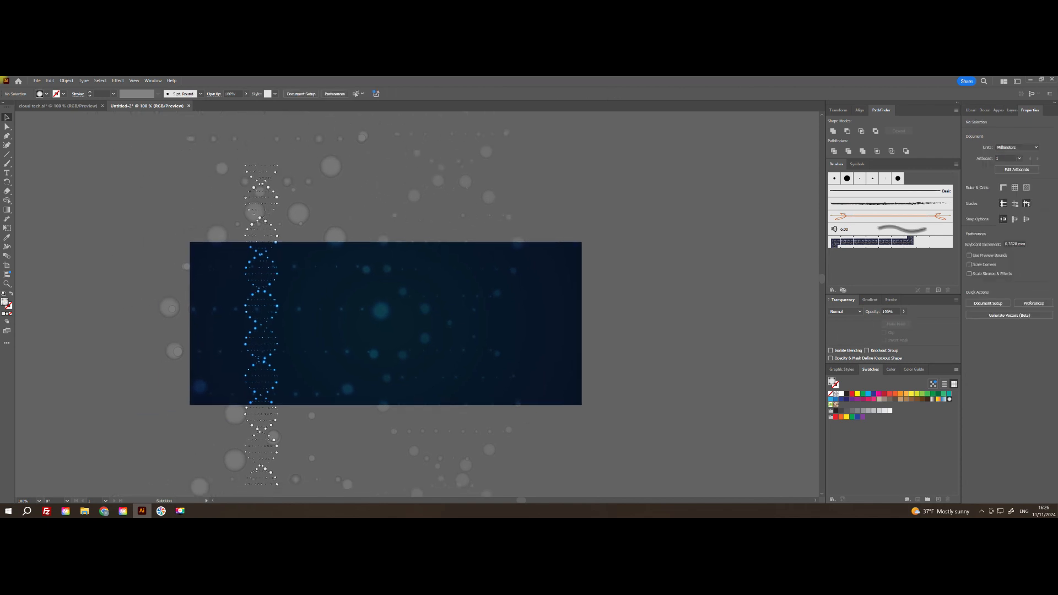
- Change the opacity of the faint small helix near the rectangle's left edge to 15%
scroll(207, 312, "up", 2)
scroll(207, 313, "down", 1)
left_click(226, 321)
left_click(226, 321)
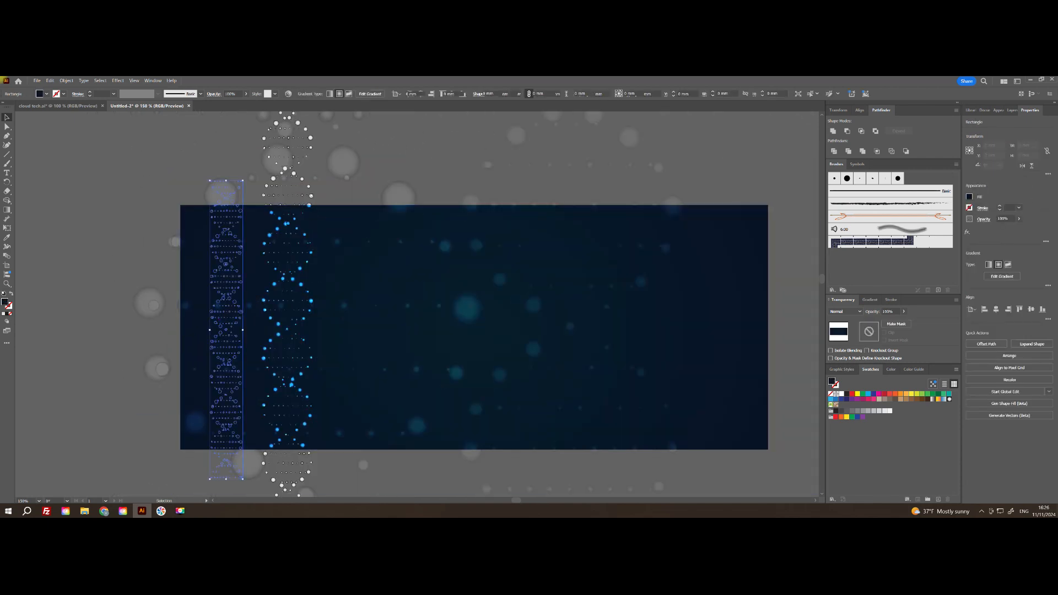
left_click(887, 312)
key("Delete")
key("ctrl+z")
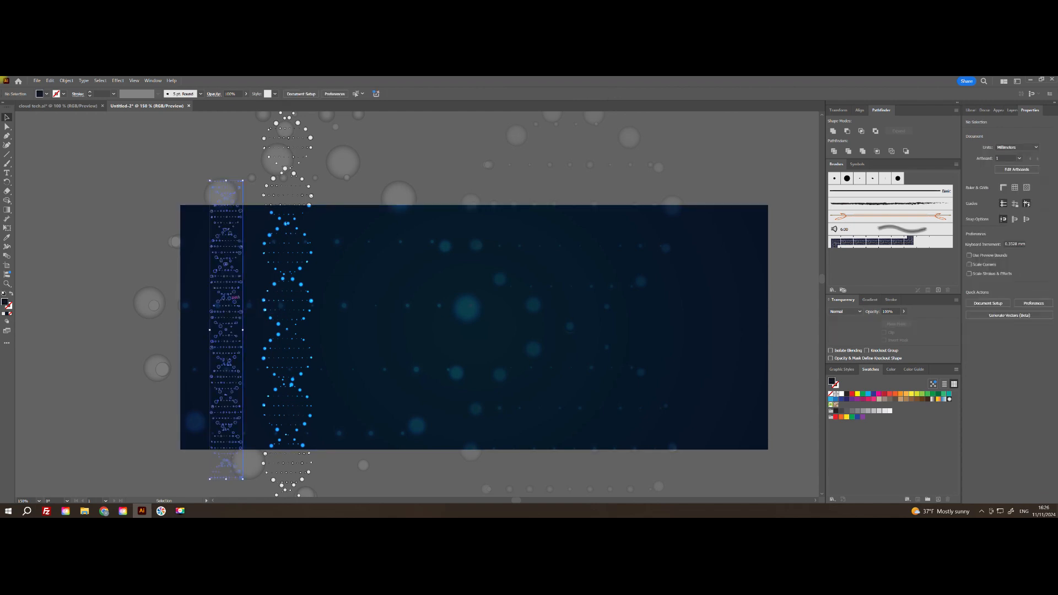
type("20")
key("Return")
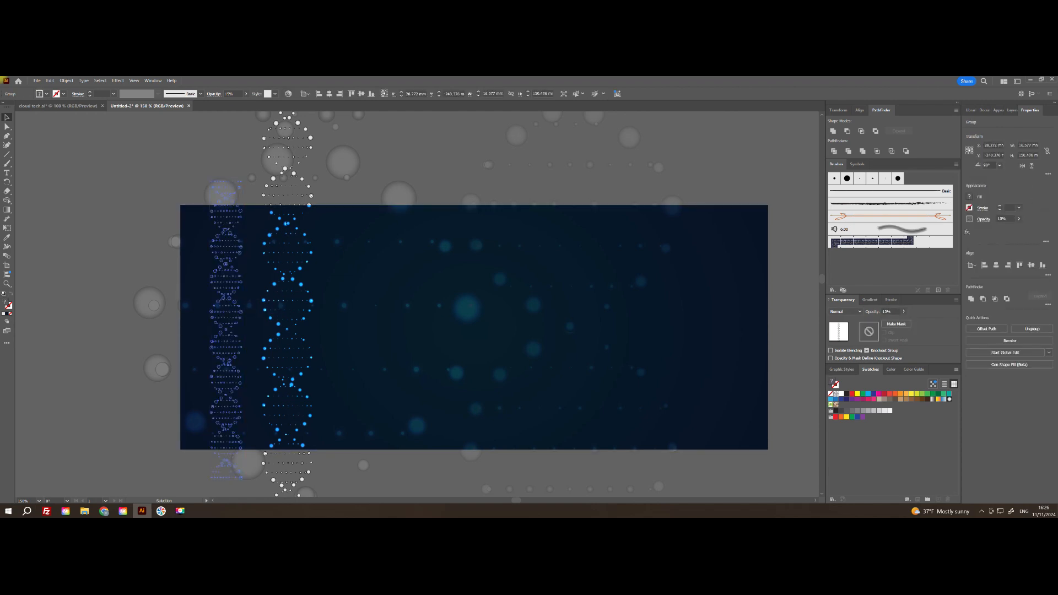
- Duplicate the faint small helix to the area near the rectangle's right edge
left_click(794, 331)
left_click_drag(240, 294, 706, 335)
left_click(793, 326)
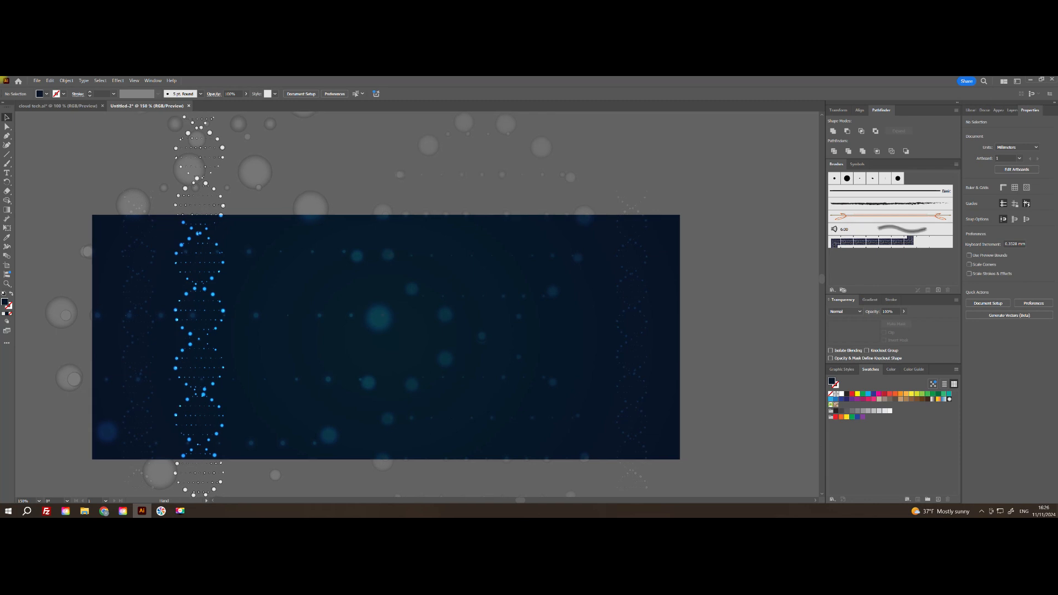
- Enlarge the bright helix on the left part of the rectangle slightly and deselect it
left_click(222, 310)
left_click_drag(226, 339, 240, 340)
key("ctrl+shift+a")
left_click_drag(452, 254, 230, 317)
scroll(403, 280, "down", 3)
scroll(269, 310, "up", 2)
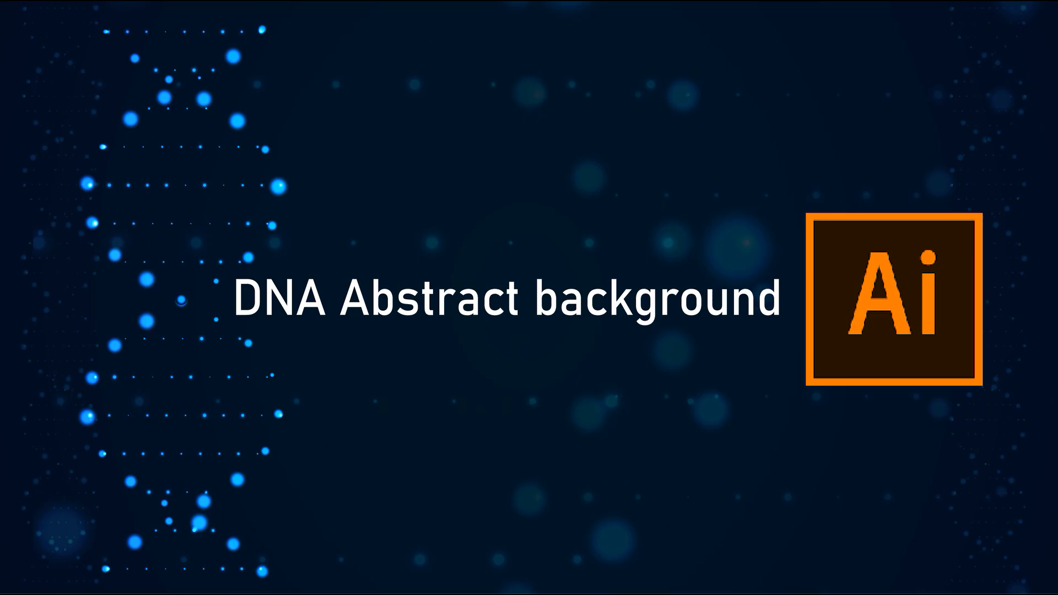